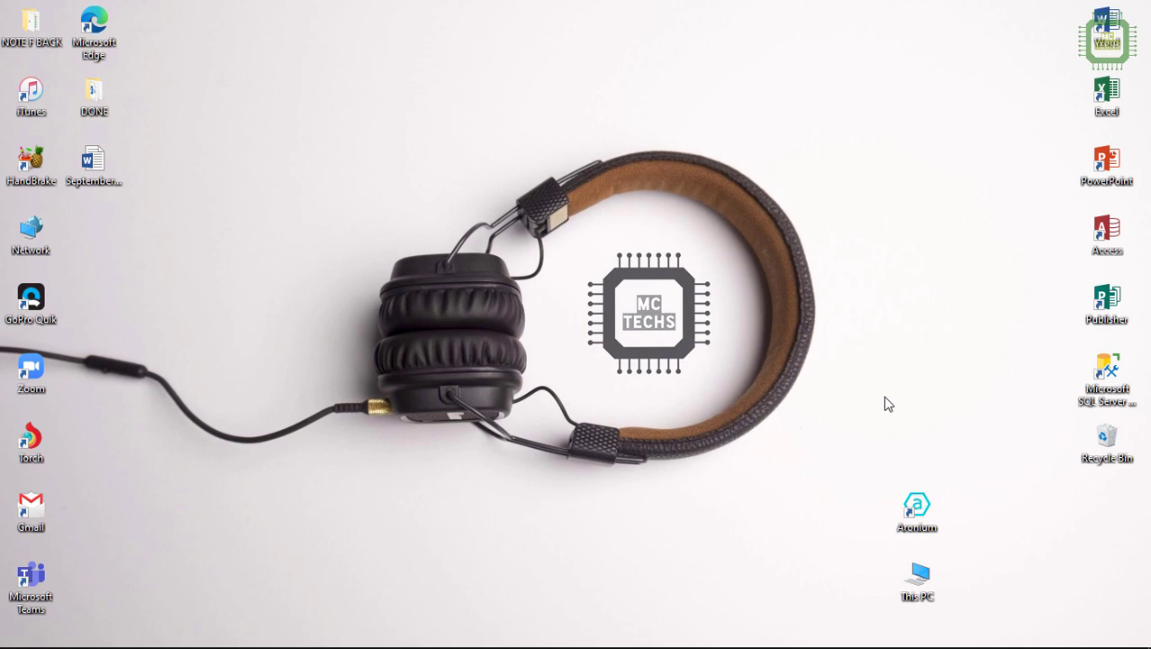
Launch Aronium POS from its desktop shortcut and enter the login password.
{"action": "left_click", "coordinate": [913, 538]}
{"action": "double_click", "coordinate": [912, 538]}
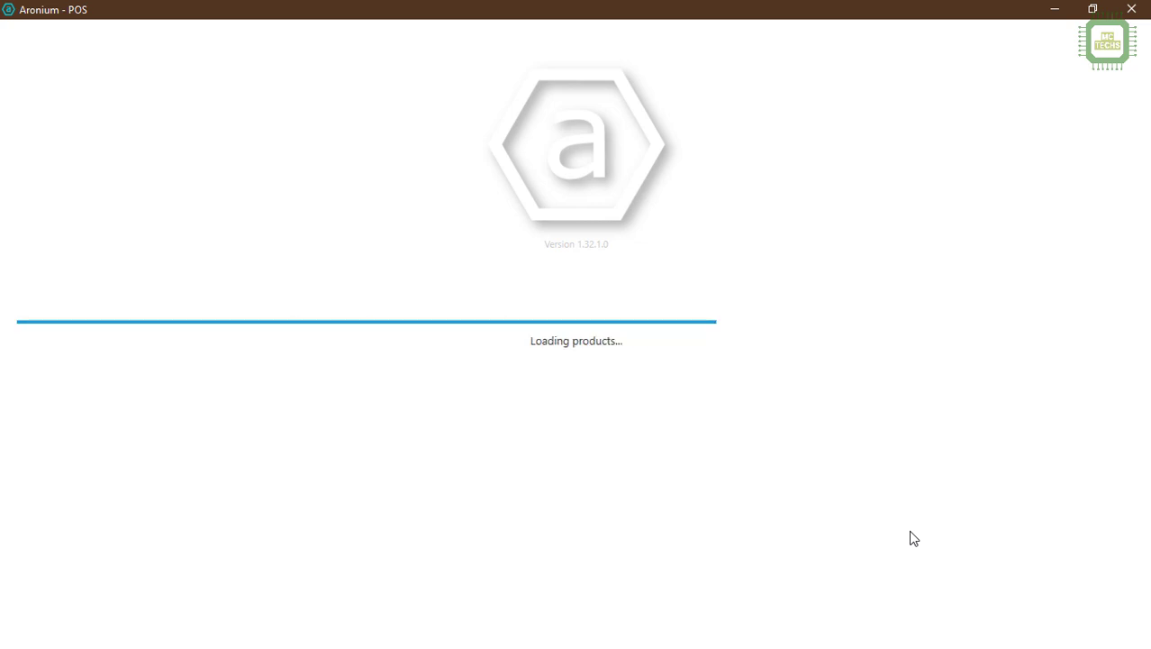
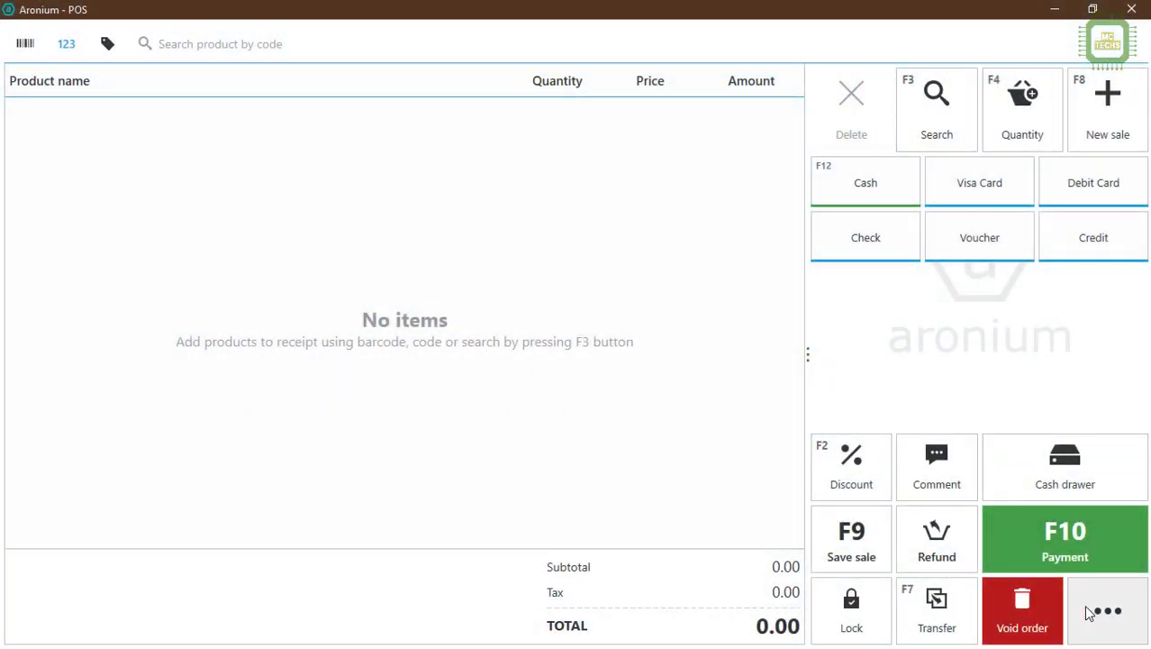
Go to Management > Products to list the product groups and all 162 products.
{"action": "left_click", "coordinate": [1103, 611]}
{"action": "left_click", "coordinate": [982, 113]}
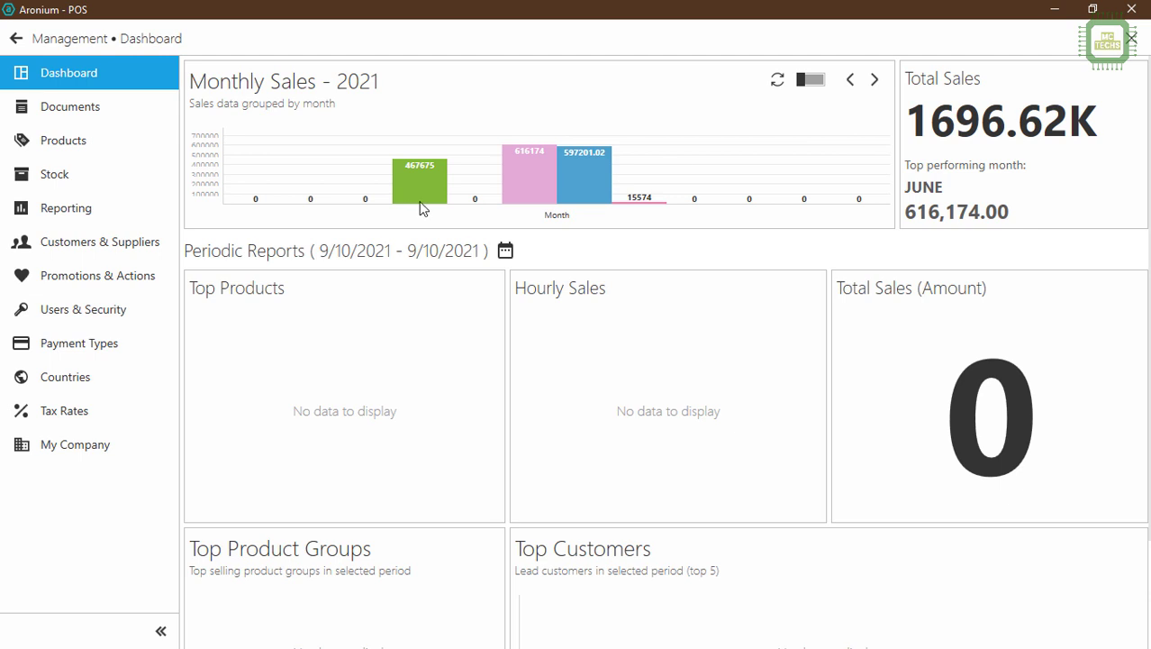
{"action": "left_click", "coordinate": [79, 154]}
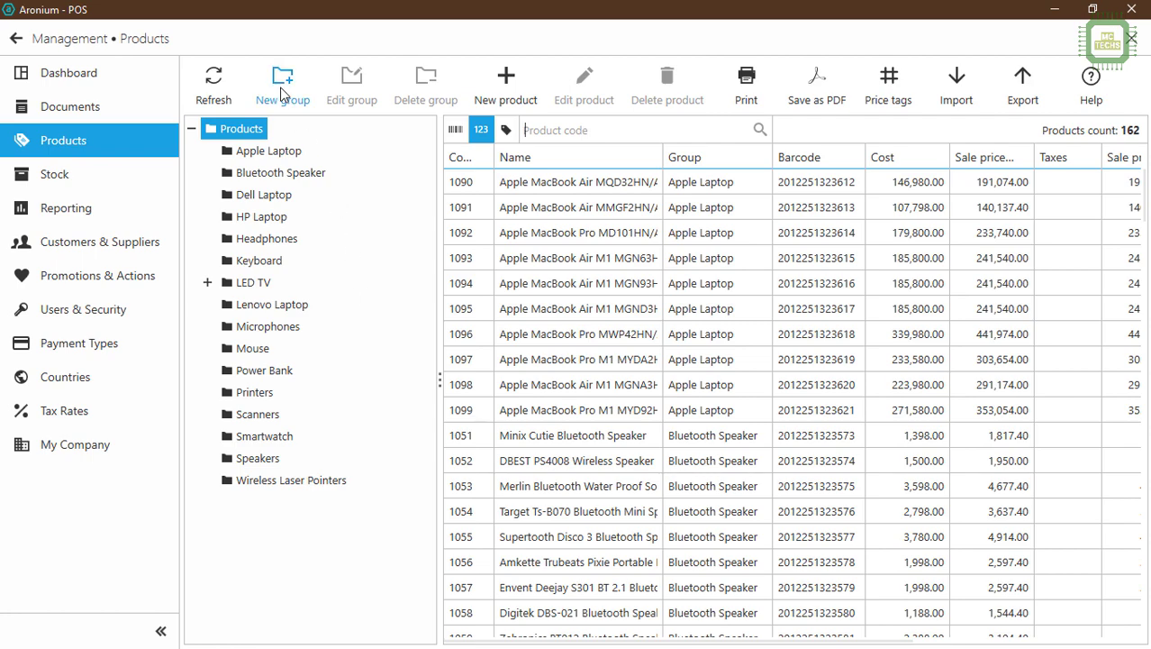
Create and save a new product group named 'Expenses'.
{"action": "left_click", "coordinate": [282, 93]}
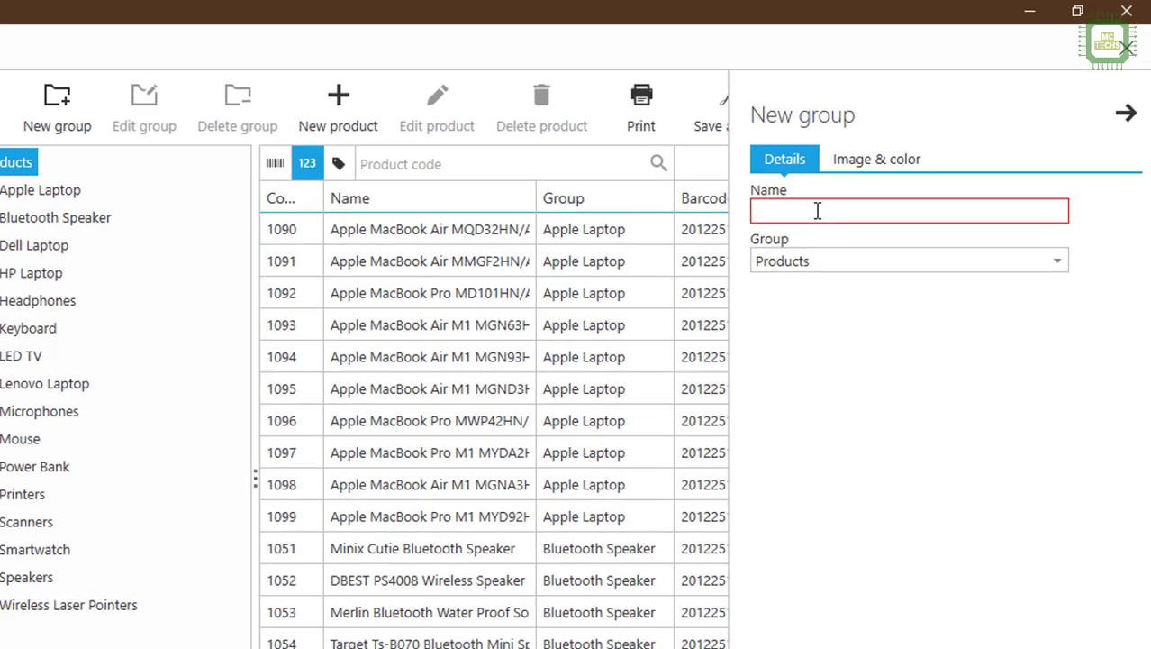
{"action": "type", "text": "Exp"}
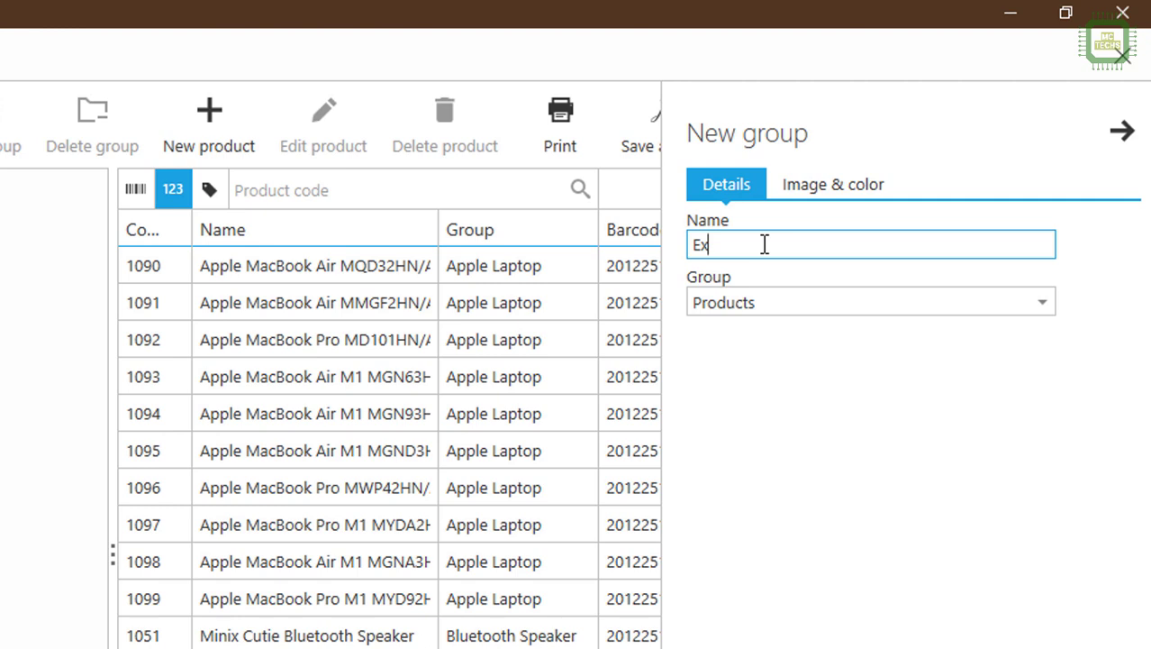
{"action": "type", "text": "enses"}
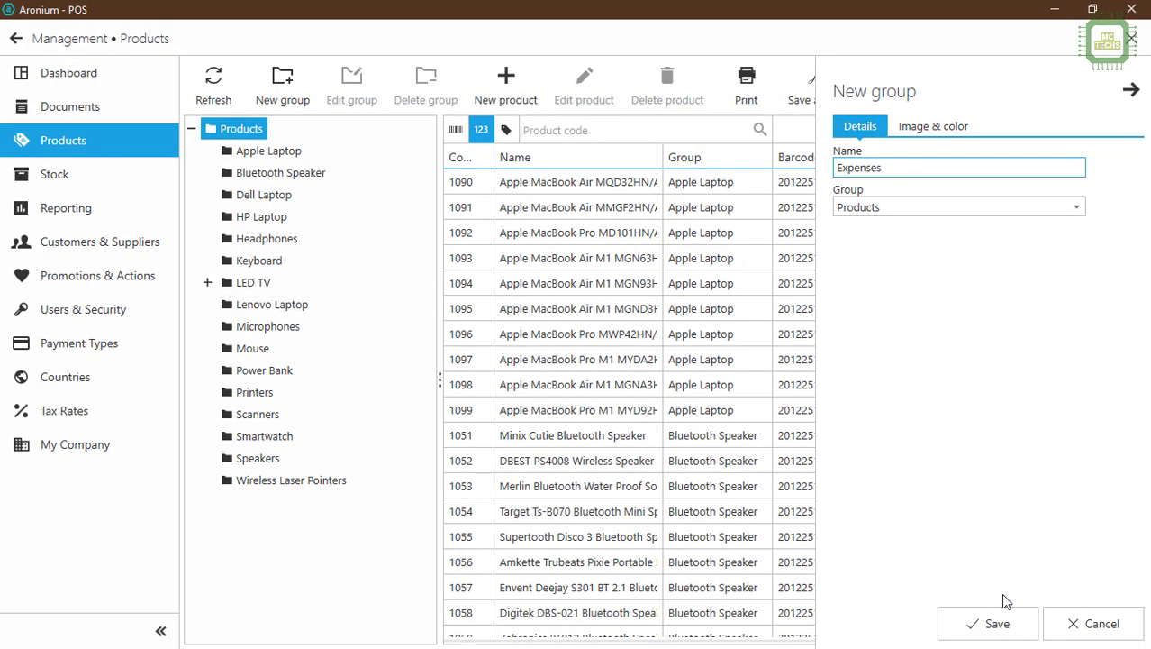
{"action": "left_click", "coordinate": [998, 625]}
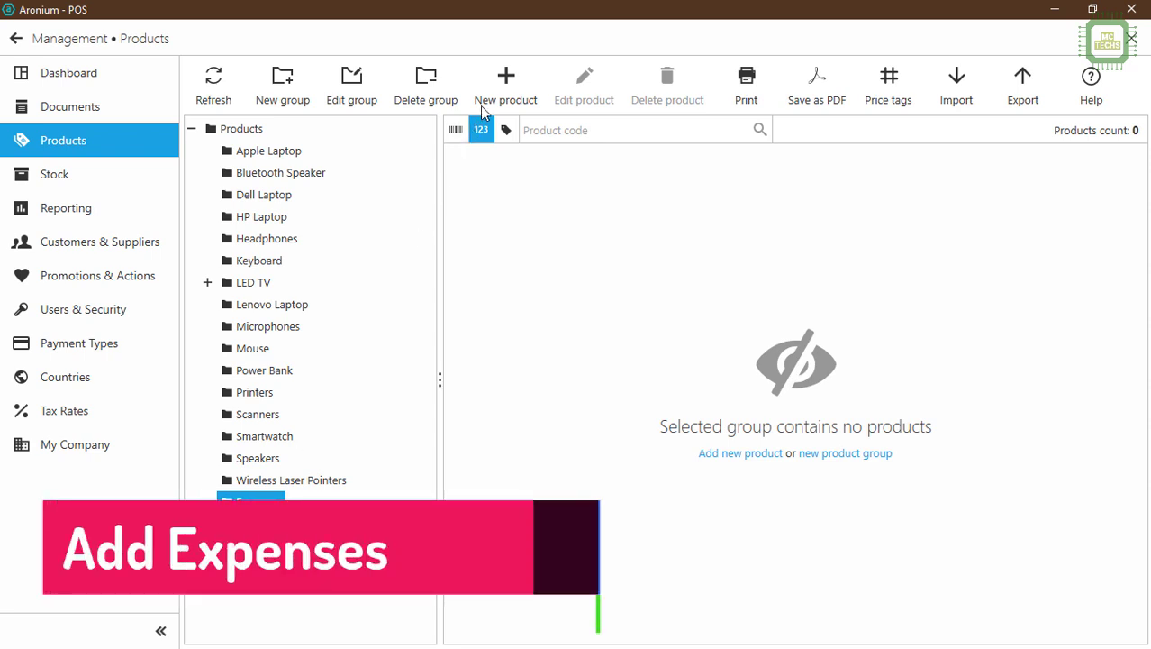
Start a new Expenses product 'Electricity' with code 9111, marked as a non-stock service.
{"action": "left_click", "coordinate": [495, 88]}
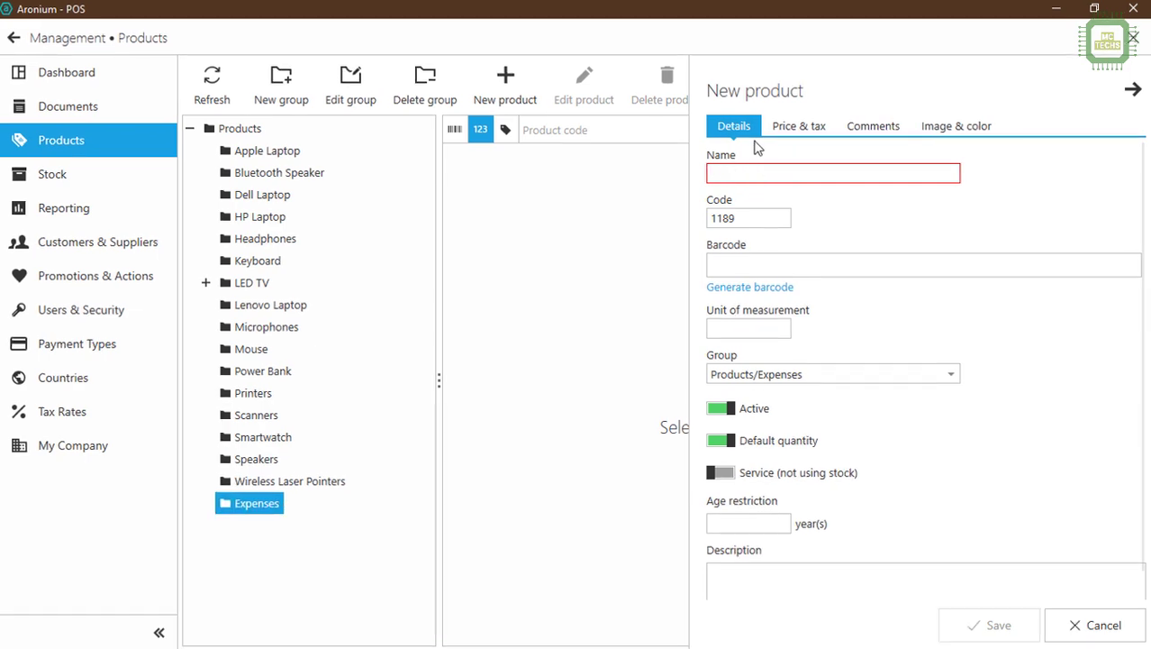
{"action": "type", "text": "E"}
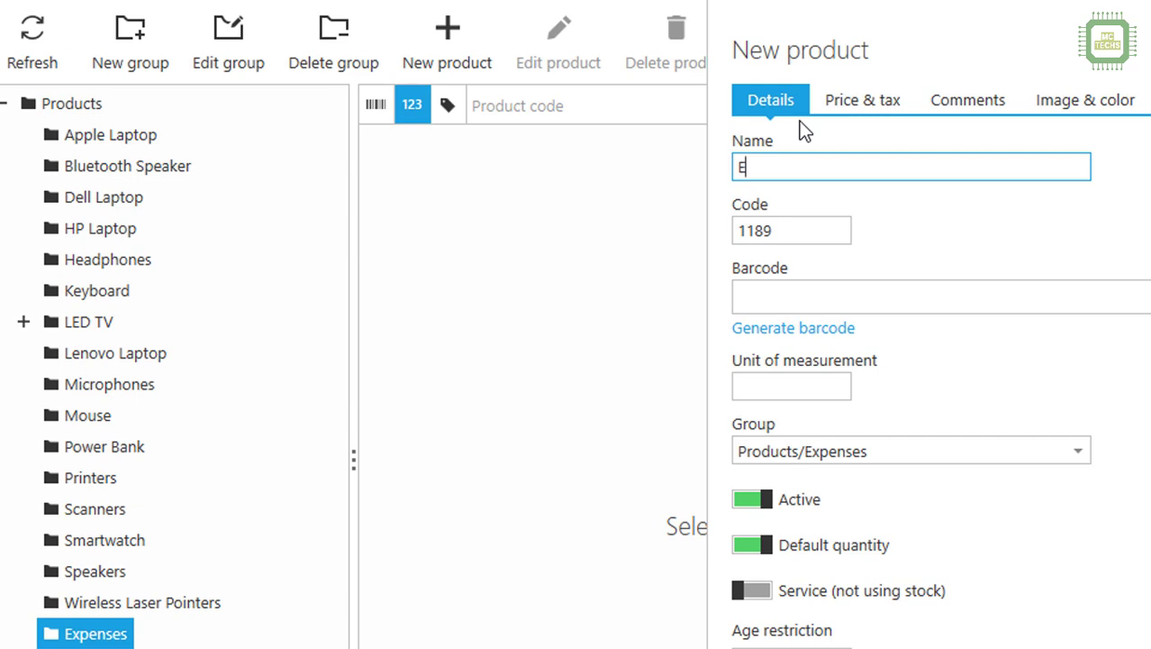
{"action": "type", "text": "lectricity"}
{"action": "left_click", "coordinate": [789, 230]}
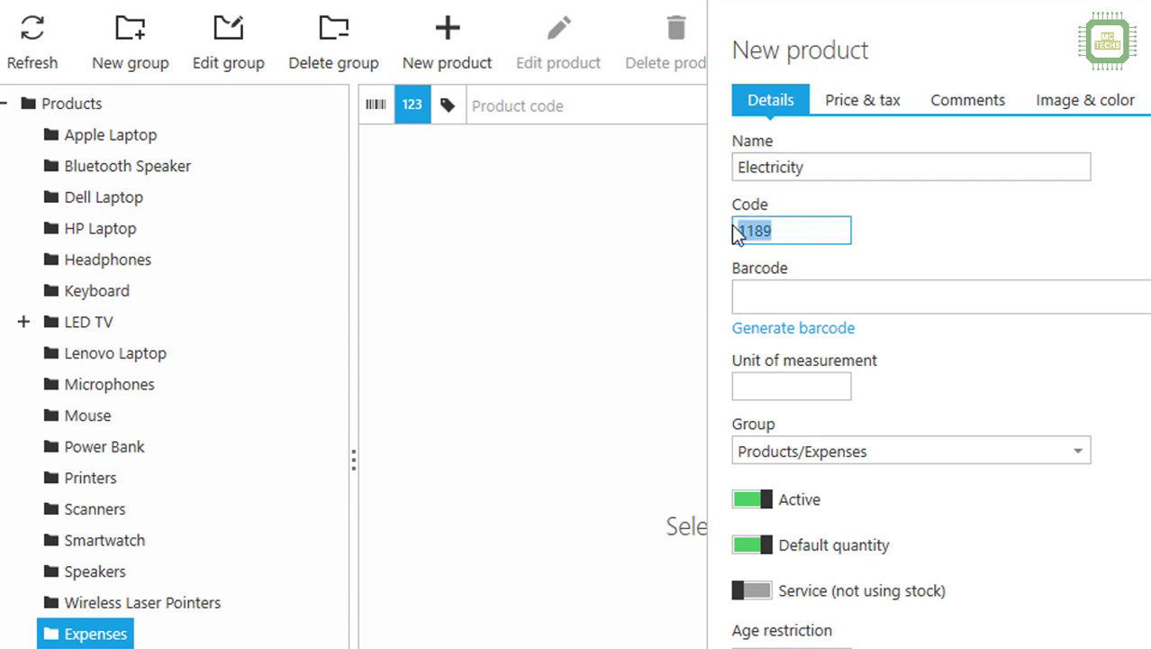
{"action": "type", "text": "9111"}
{"action": "left_click", "coordinate": [746, 592]}
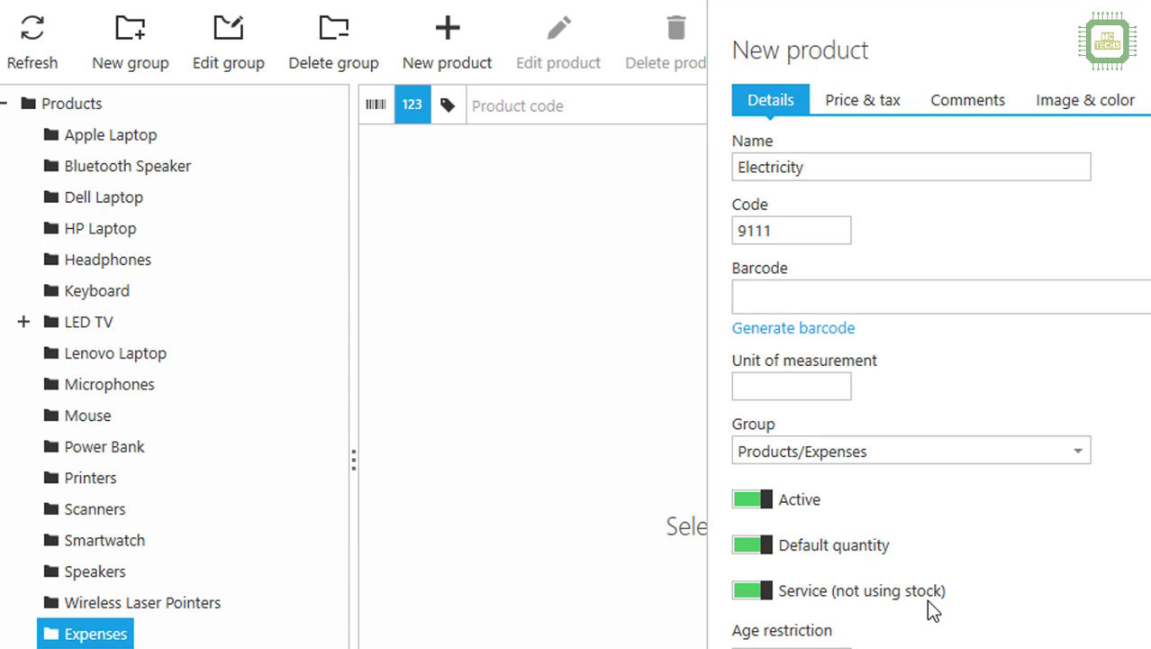
Give Electricity a cost of 1.00 on the Price & tax tab and save it.
{"action": "left_click", "coordinate": [878, 100]}
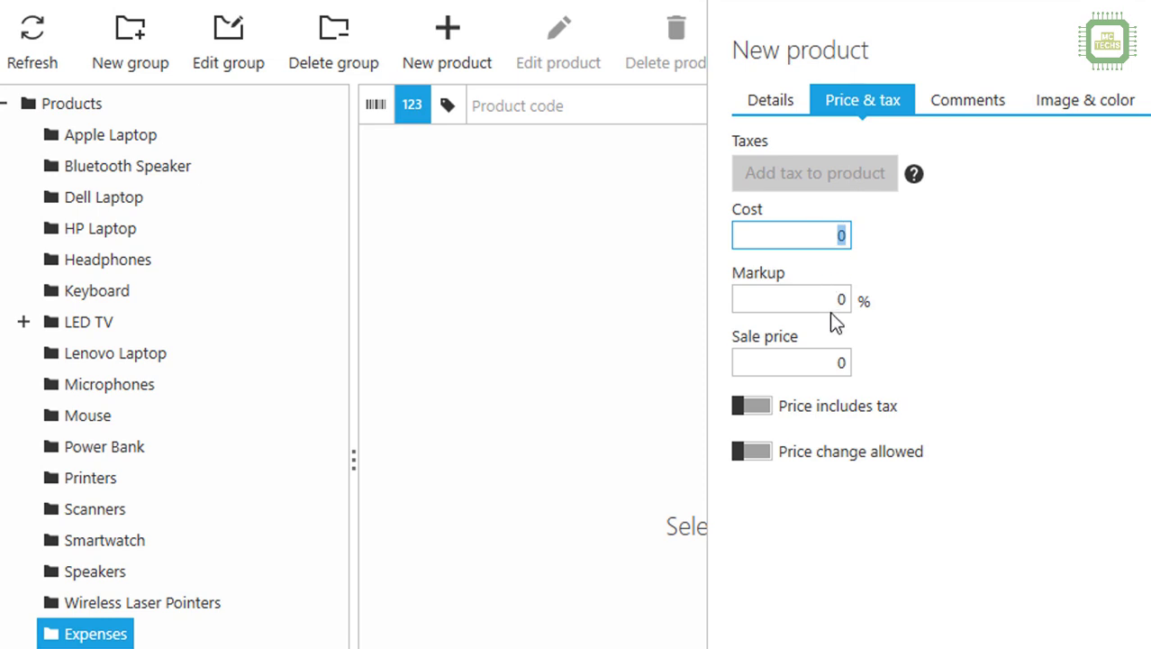
{"action": "type", "text": "1"}
{"action": "left_click", "coordinate": [999, 99]}
{"action": "left_click", "coordinate": [1082, 99]}
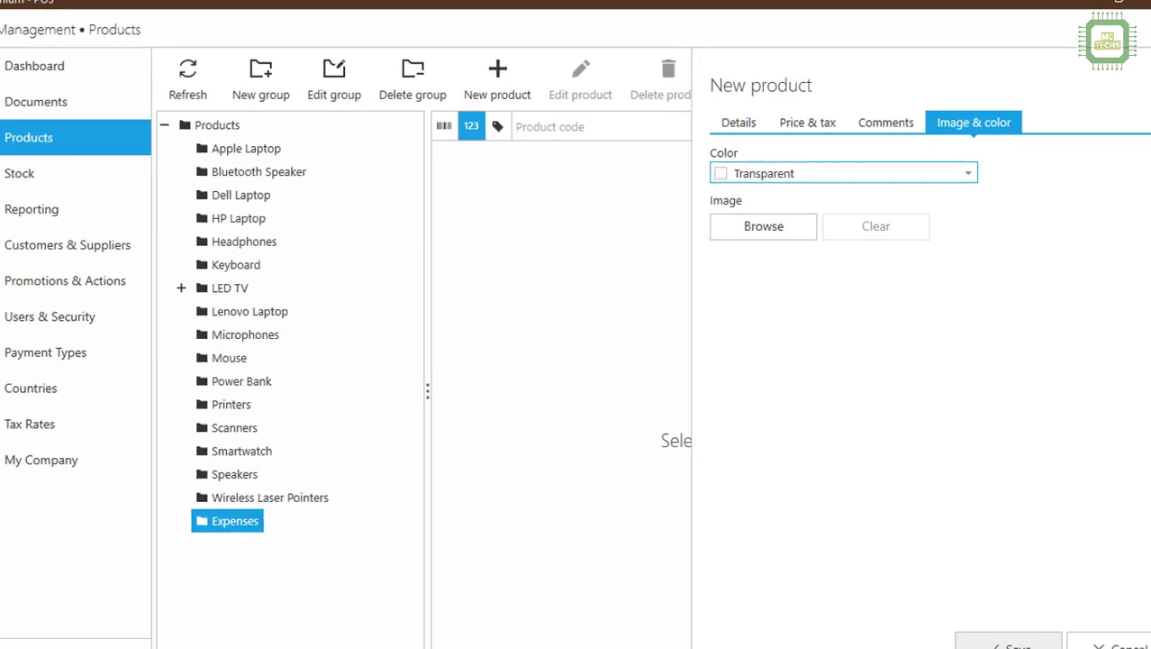
{"action": "left_click", "coordinate": [986, 626]}
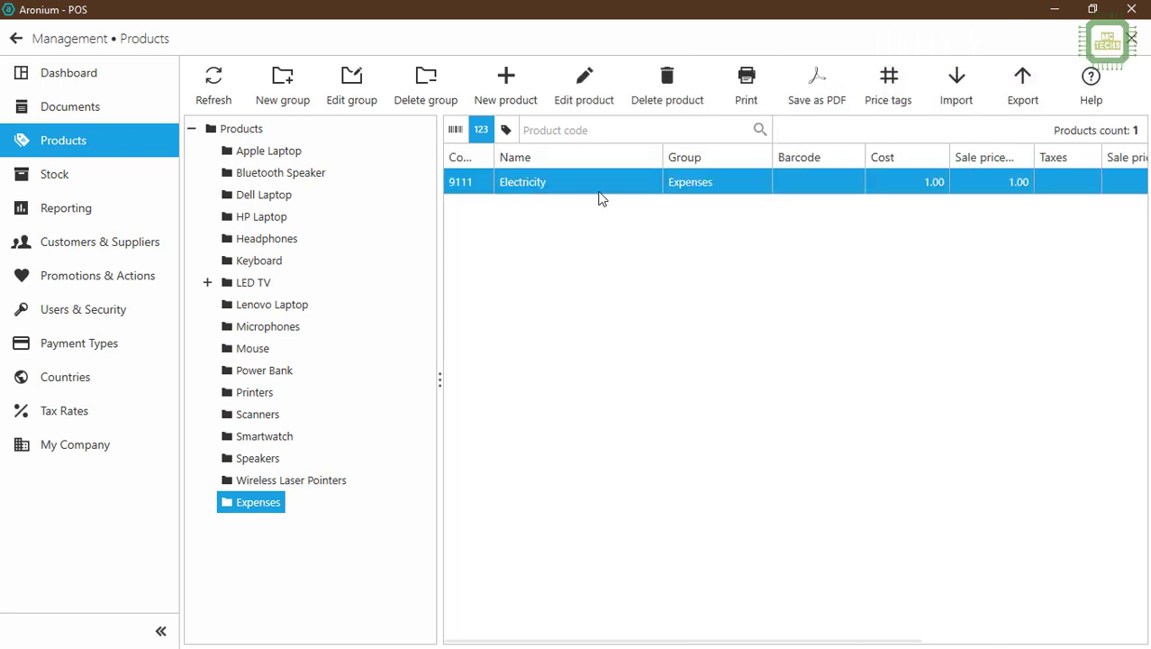
Add and save Water (code 9112) as a non-stock service costing 1.00.
{"action": "left_click", "coordinate": [506, 88]}
{"action": "type", "text": "Water"}
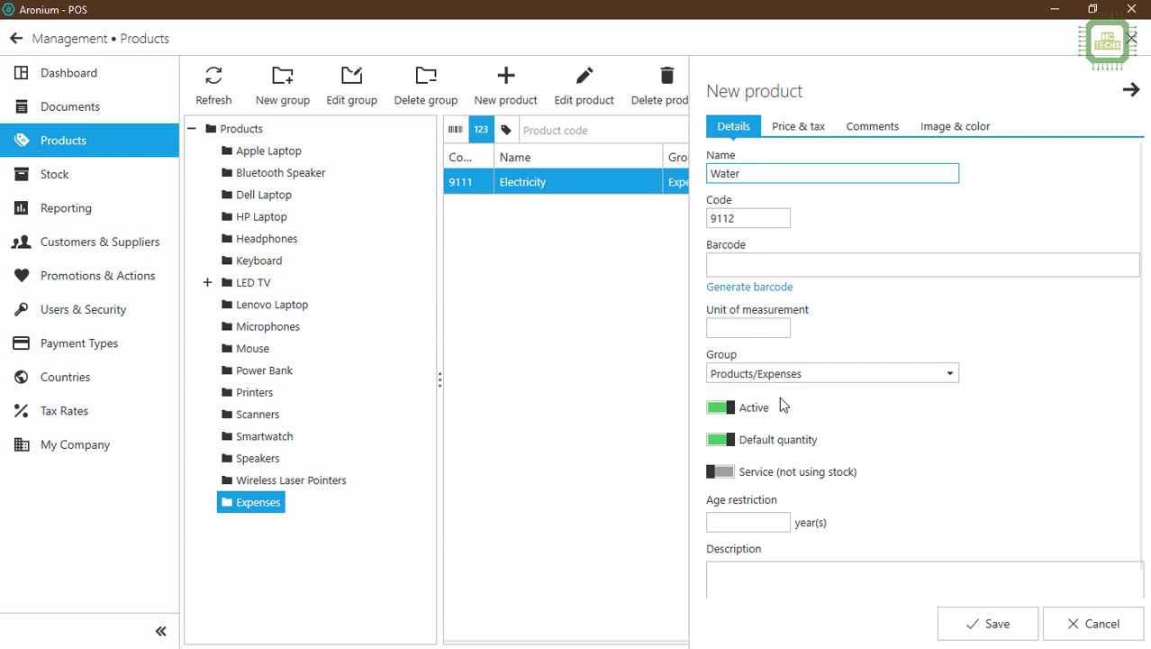
{"action": "left_click", "coordinate": [722, 475]}
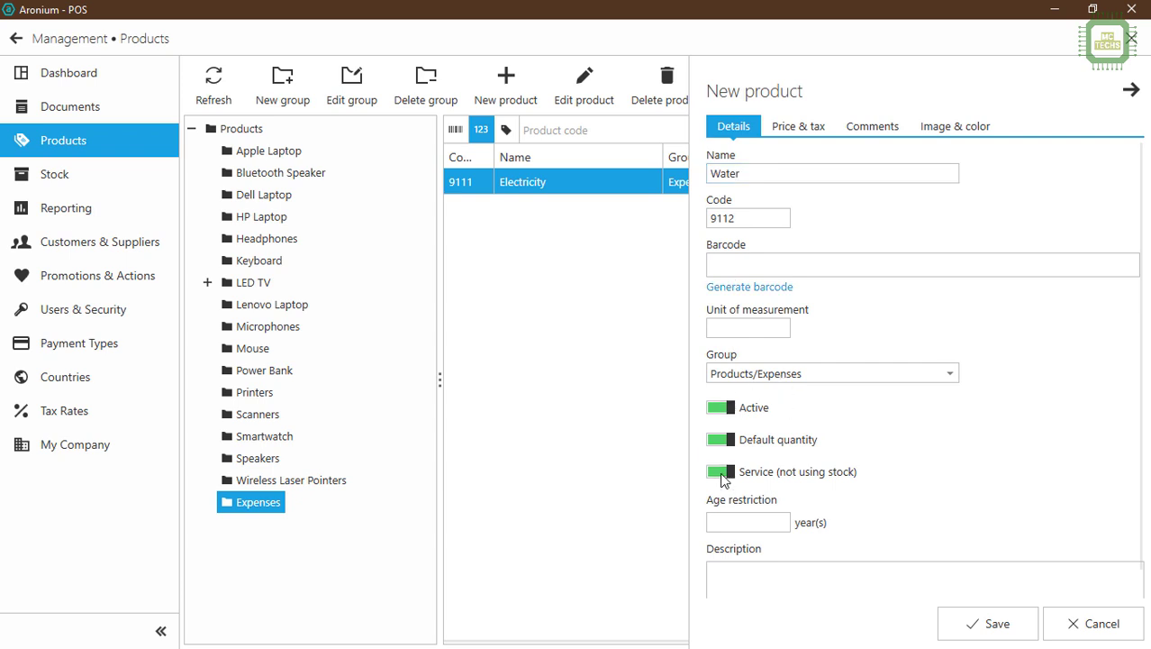
{"action": "left_click", "coordinate": [786, 127]}
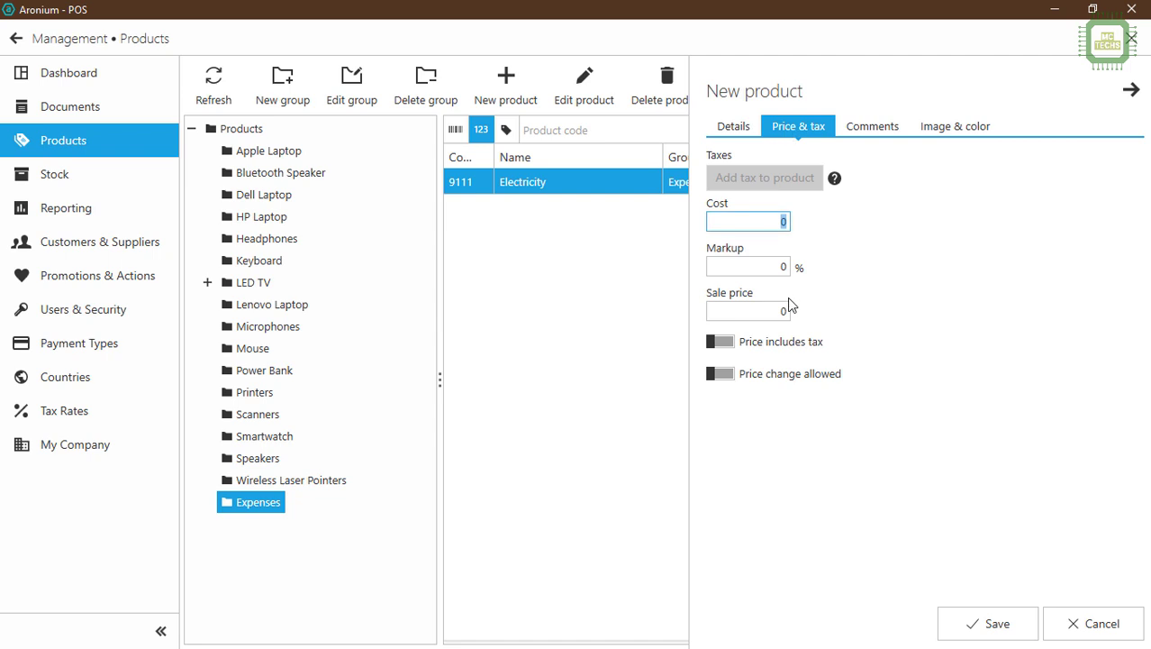
{"action": "type", "text": "1"}
{"action": "left_click", "coordinate": [992, 626]}
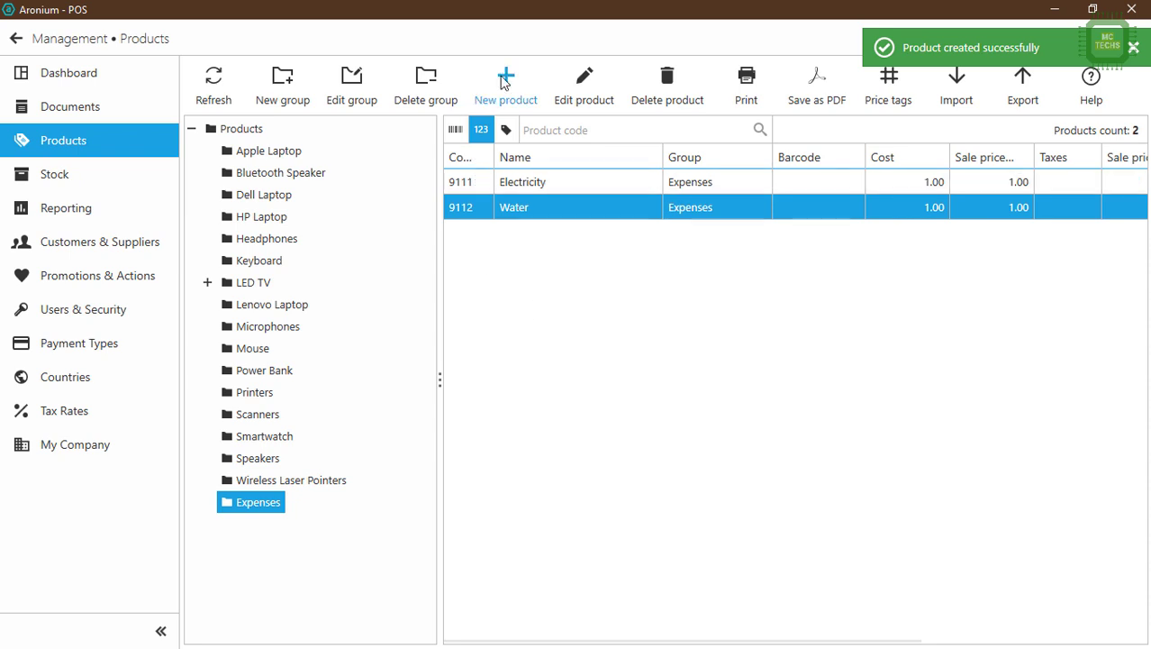
{"action": "left_click", "coordinate": [503, 81]}
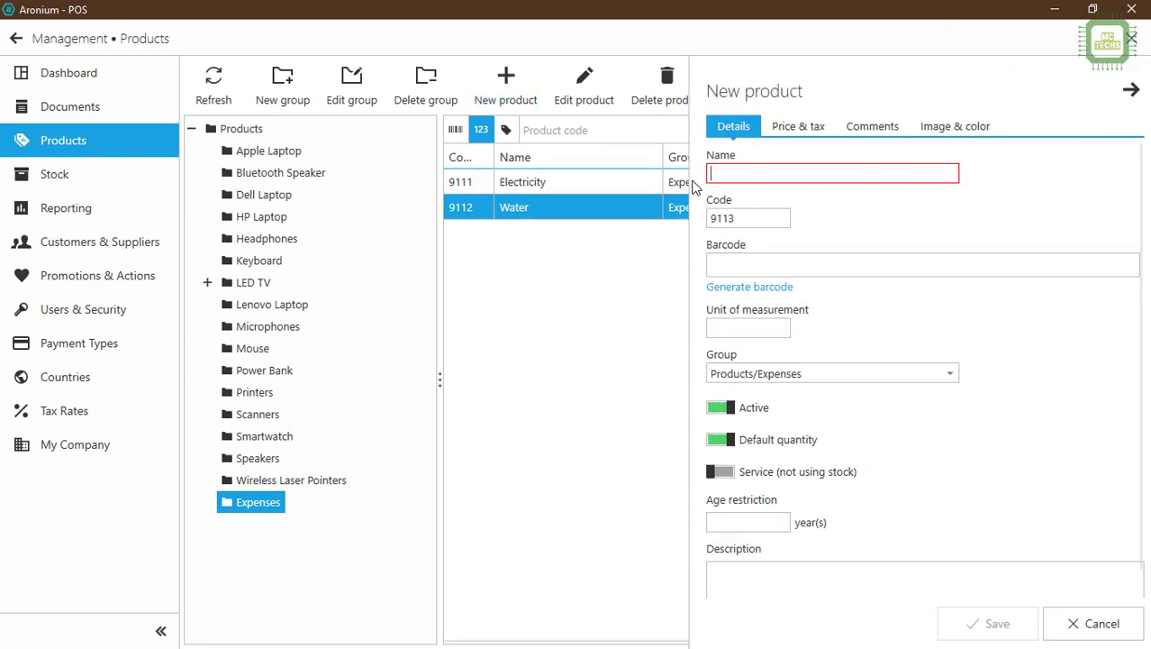
Save Rent (code 9113) as a 1.00 non-stock service, then show the Documents page.
{"action": "type", "text": "Rent"}
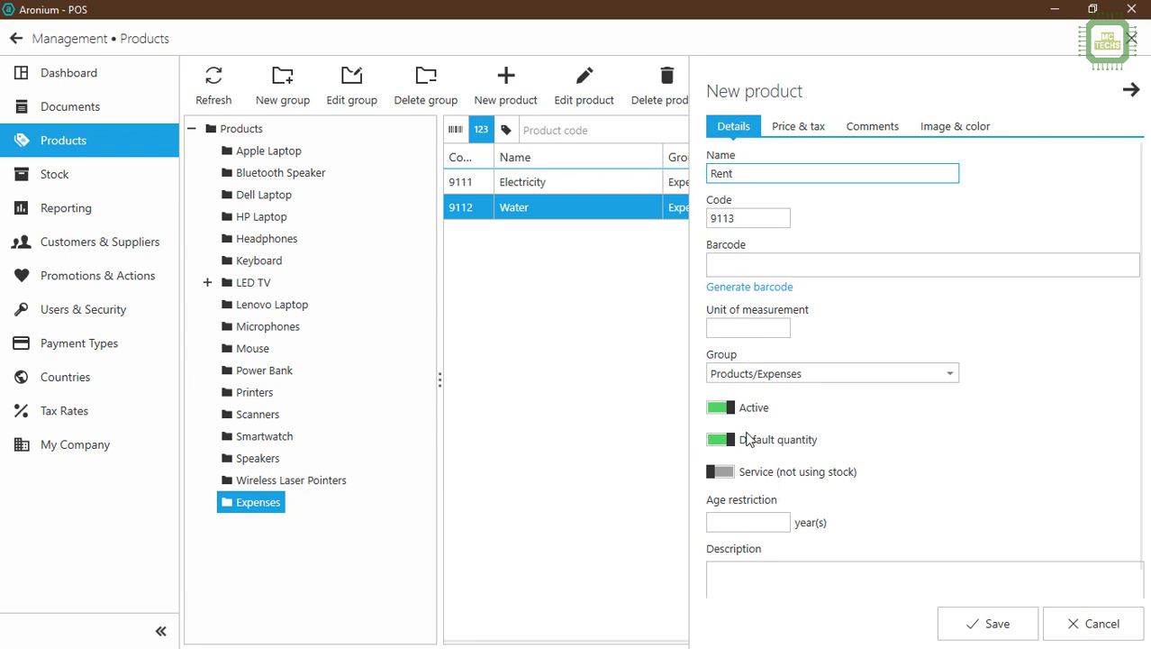
{"action": "left_click", "coordinate": [726, 473]}
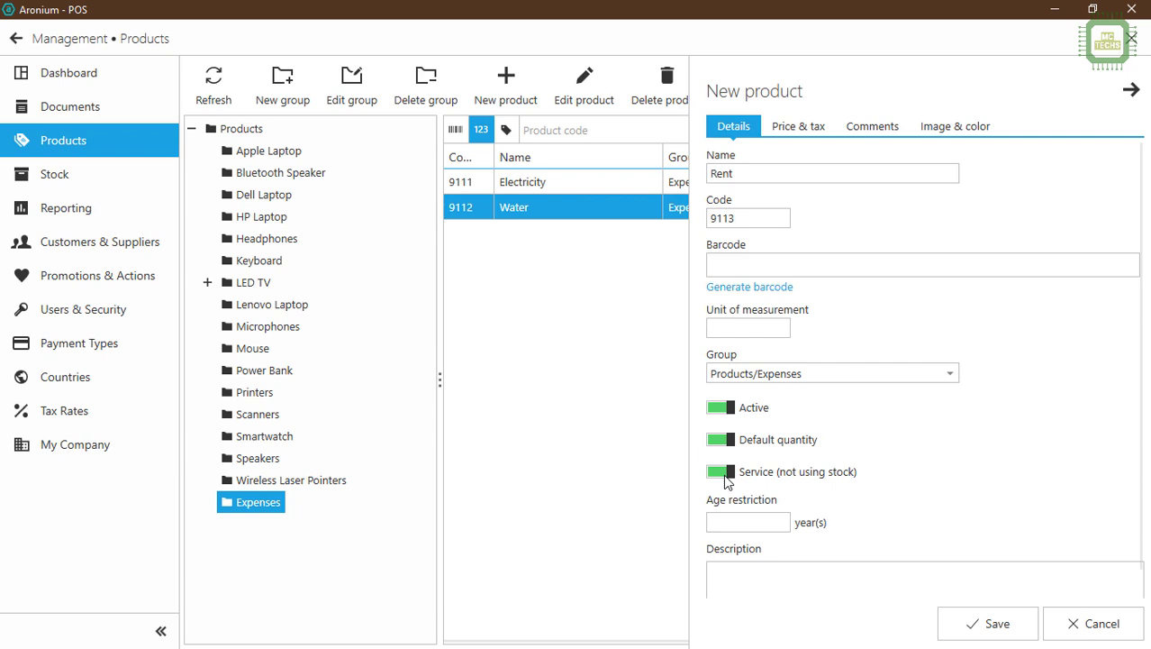
{"action": "left_click", "coordinate": [802, 129]}
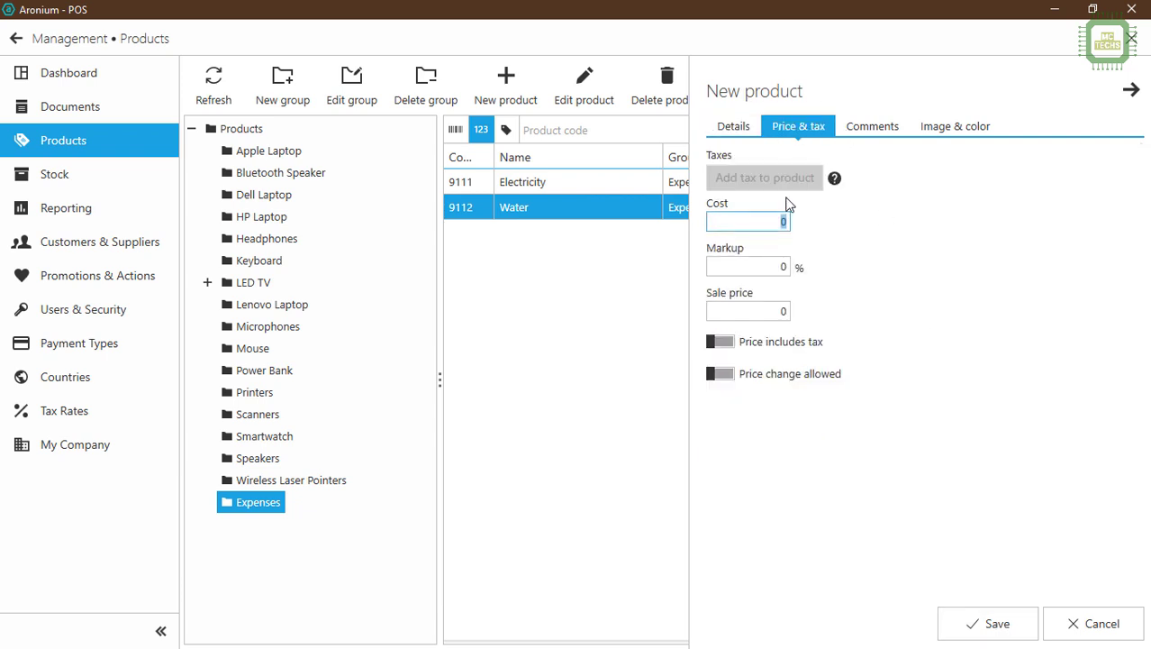
{"action": "type", "text": "1"}
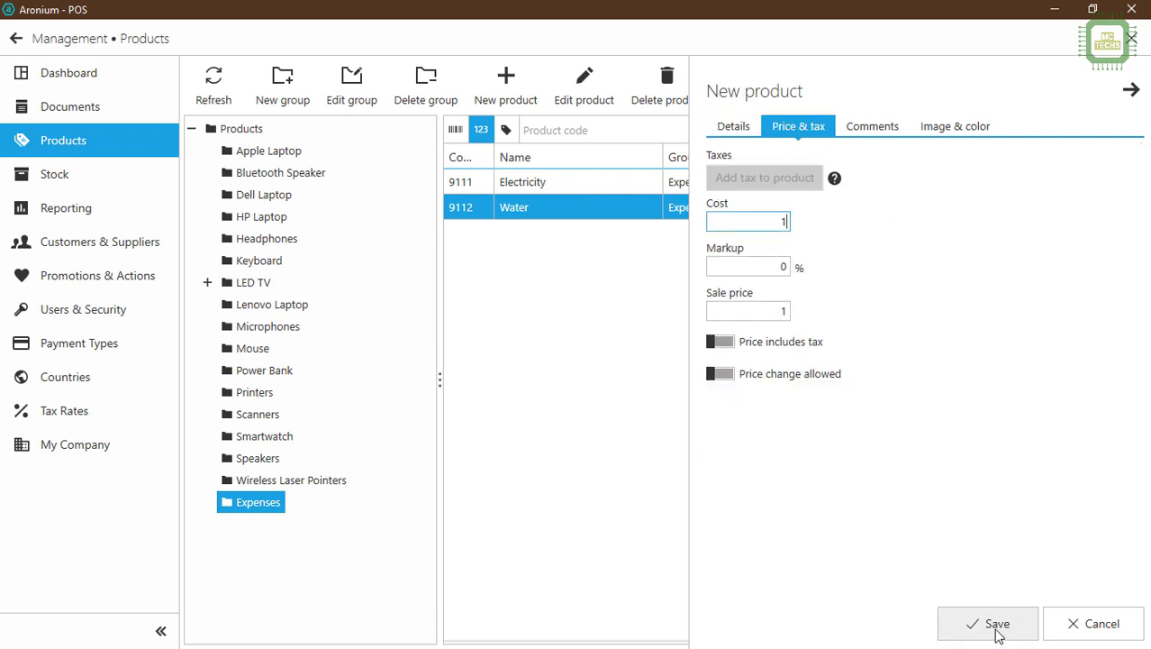
{"action": "left_click", "coordinate": [998, 624]}
{"action": "left_click", "coordinate": [129, 106]}
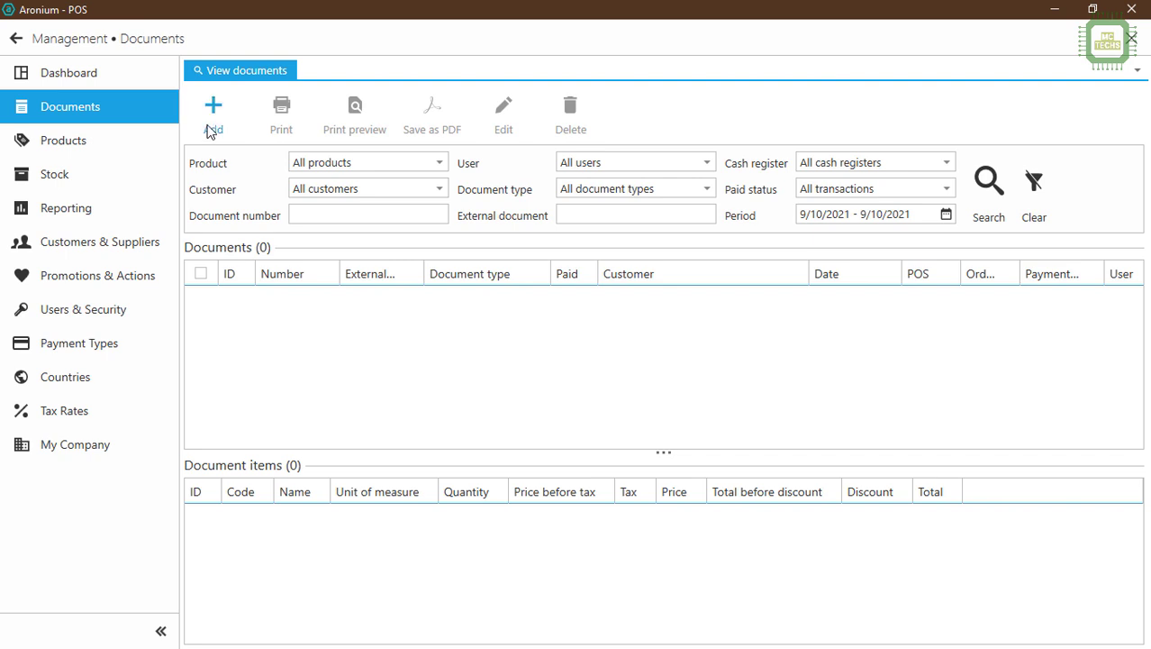
Create a new document of type Expenses > 100 - Purchase.
{"action": "left_click", "coordinate": [209, 132]}
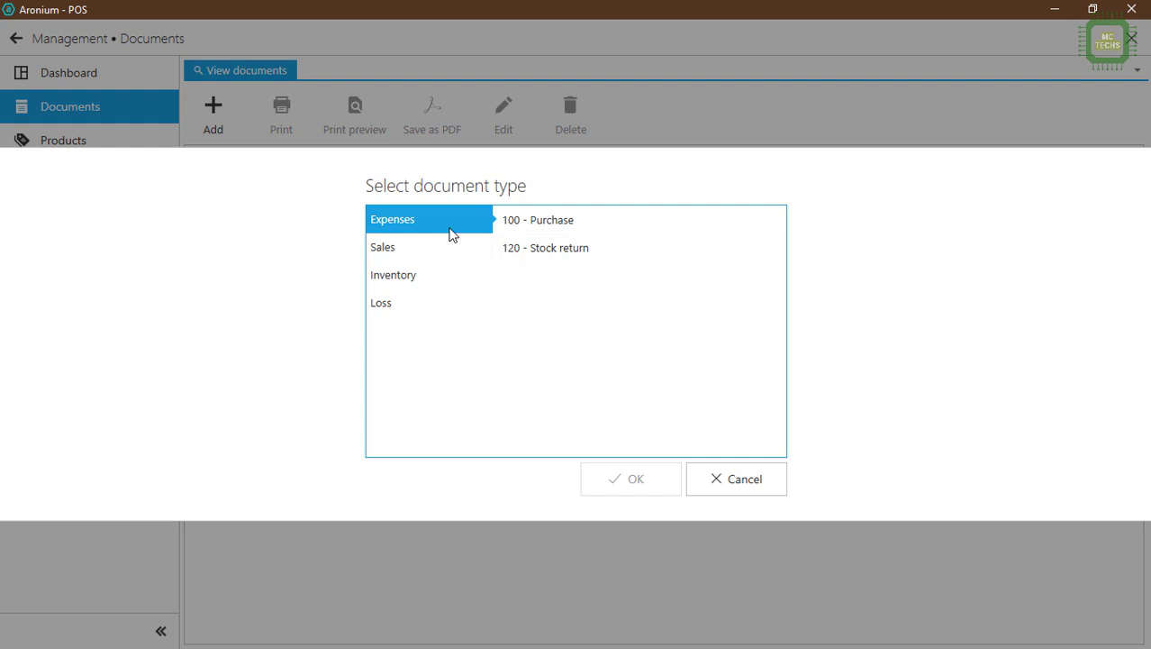
{"action": "left_click", "coordinate": [543, 227]}
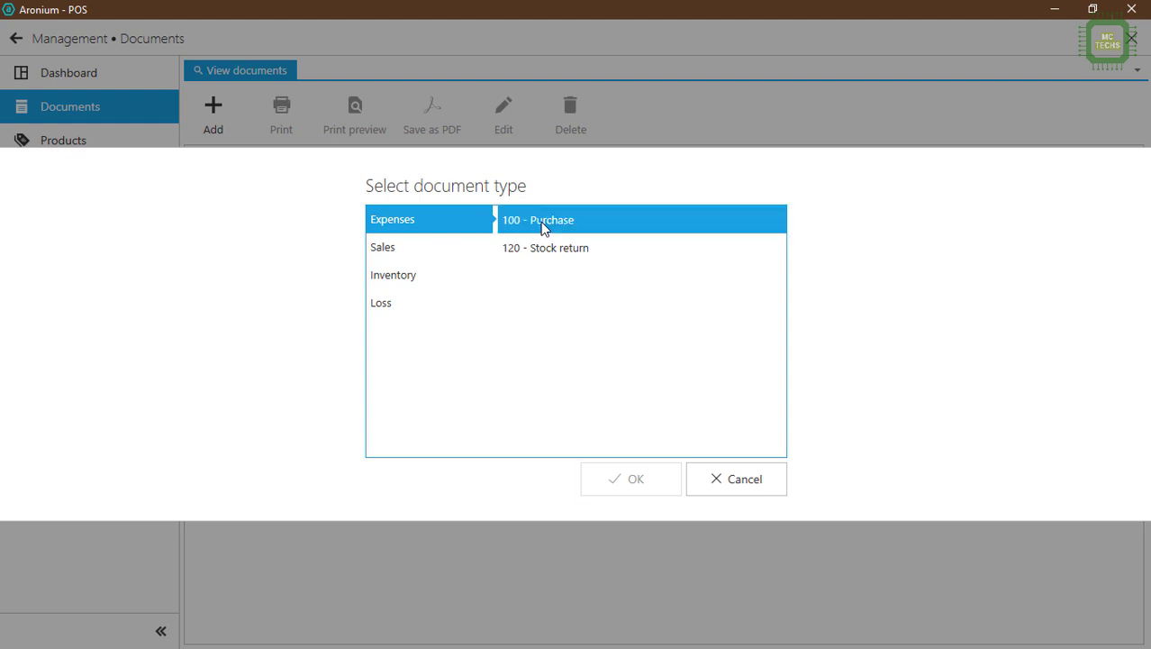
{"action": "left_click", "coordinate": [543, 249]}
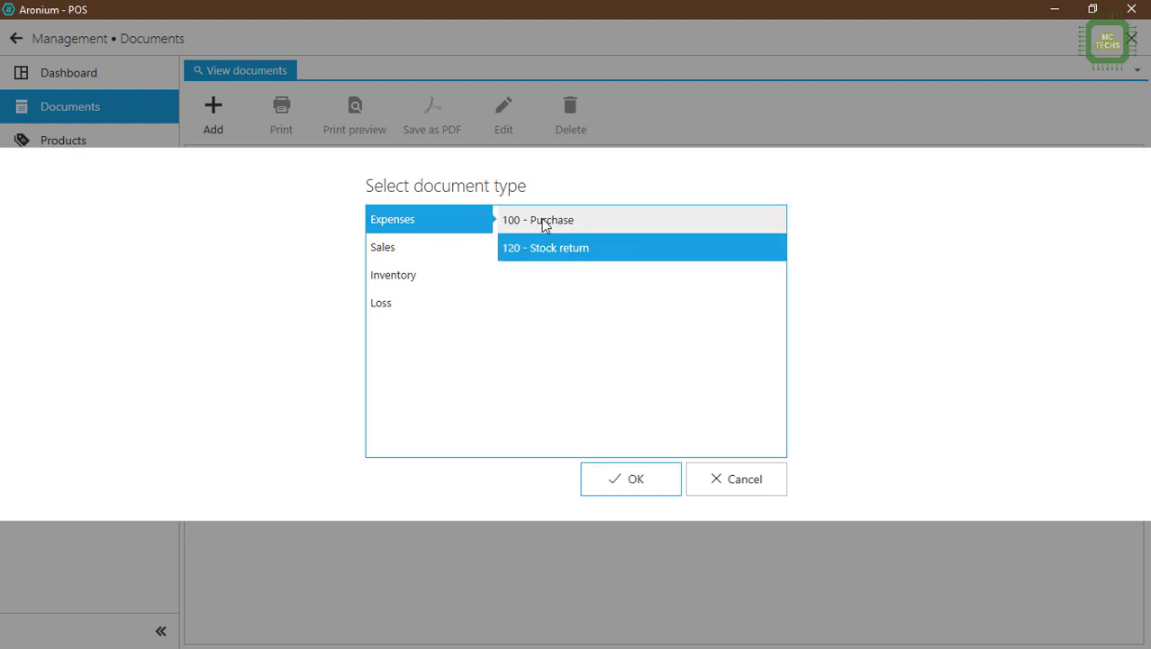
{"action": "left_click", "coordinate": [543, 225]}
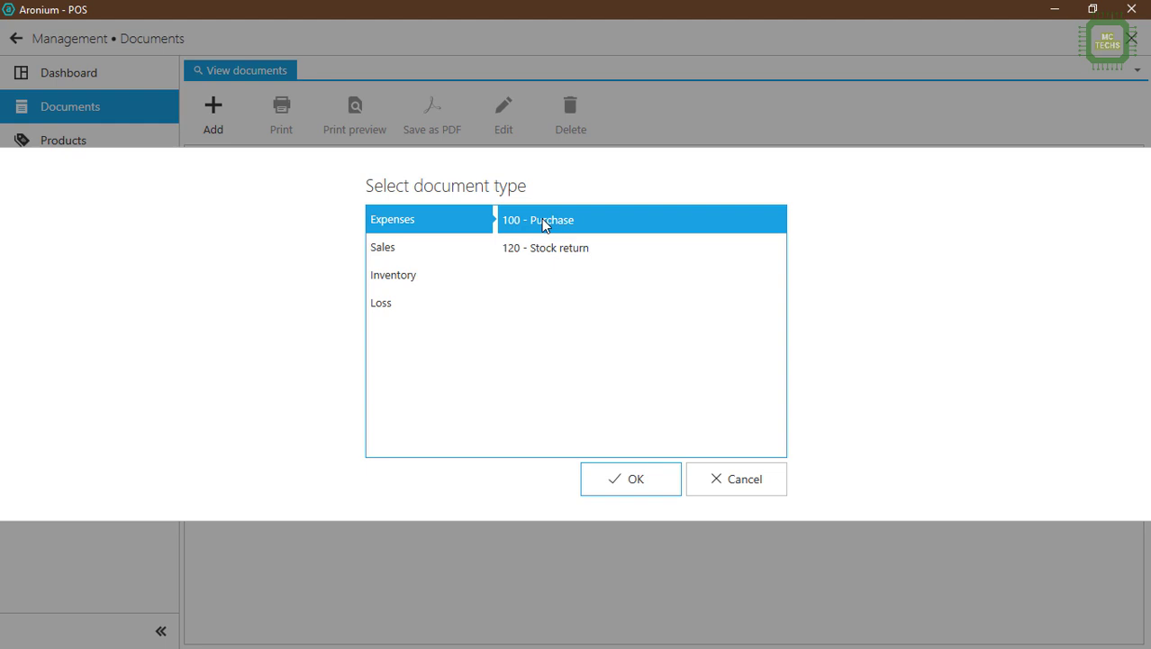
{"action": "left_click", "coordinate": [607, 489]}
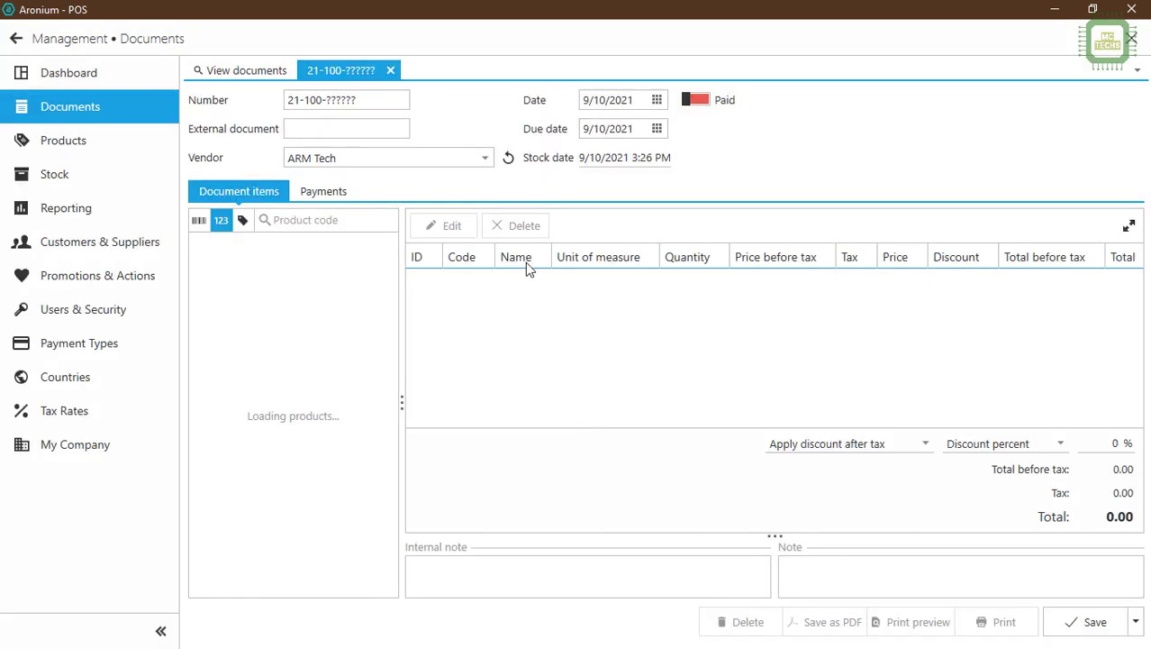
Add Electricity from the Expenses group with quantity 20000, totalling 20,000.00.
{"action": "left_click", "coordinate": [353, 160]}
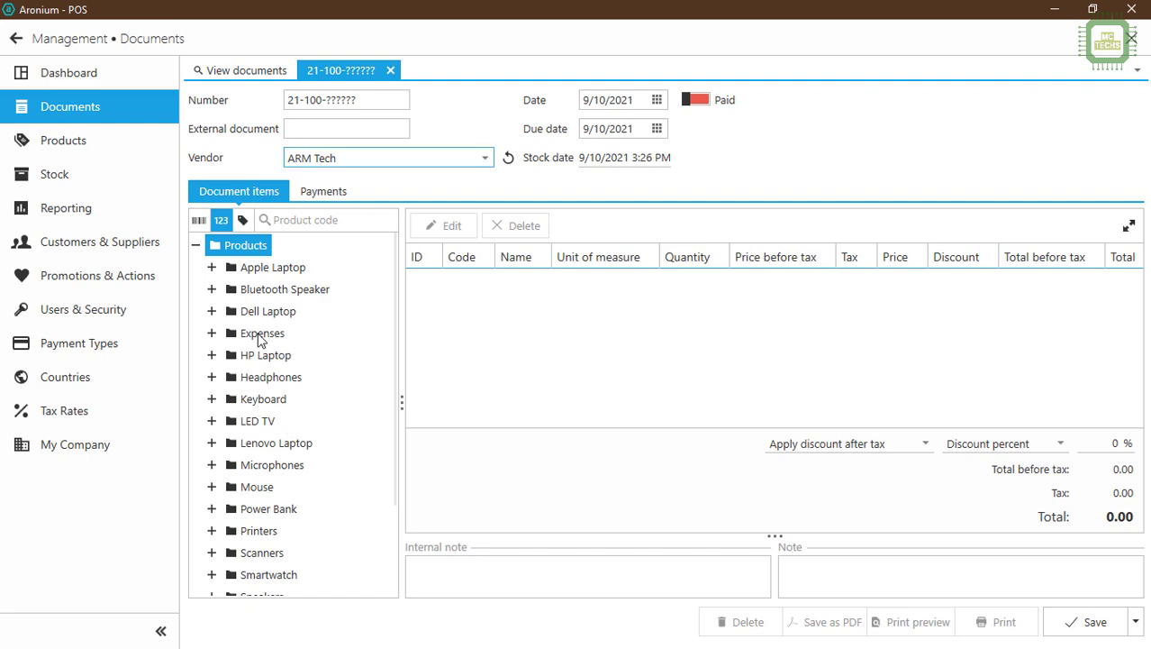
{"action": "left_click", "coordinate": [125, 375]}
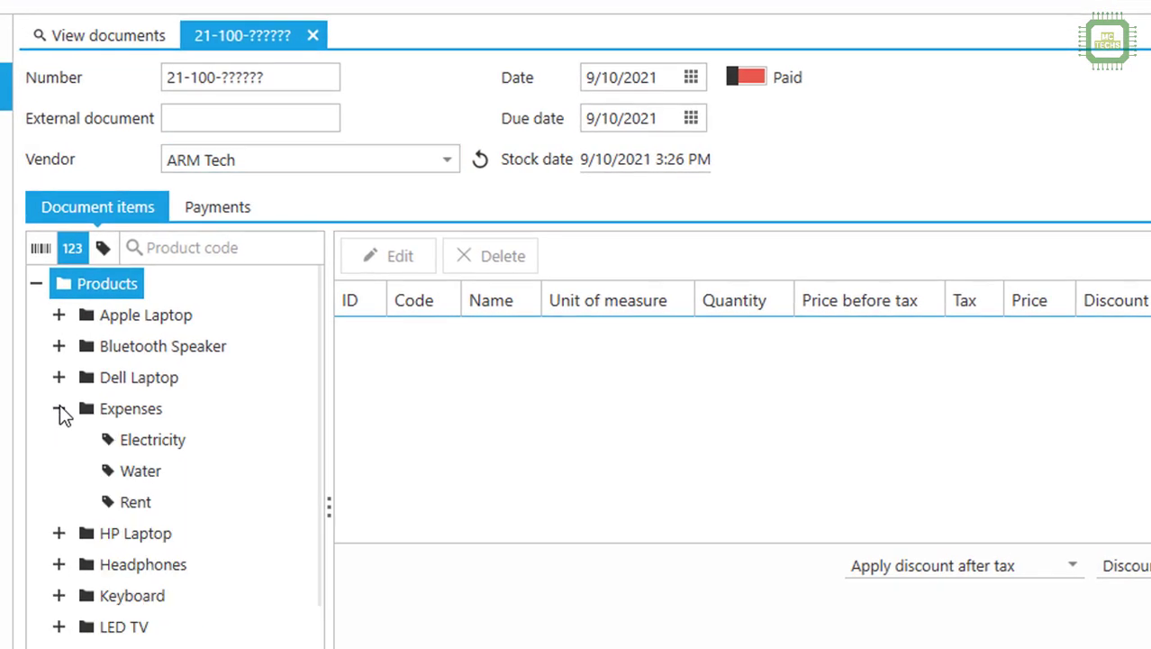
{"action": "left_click", "coordinate": [153, 441]}
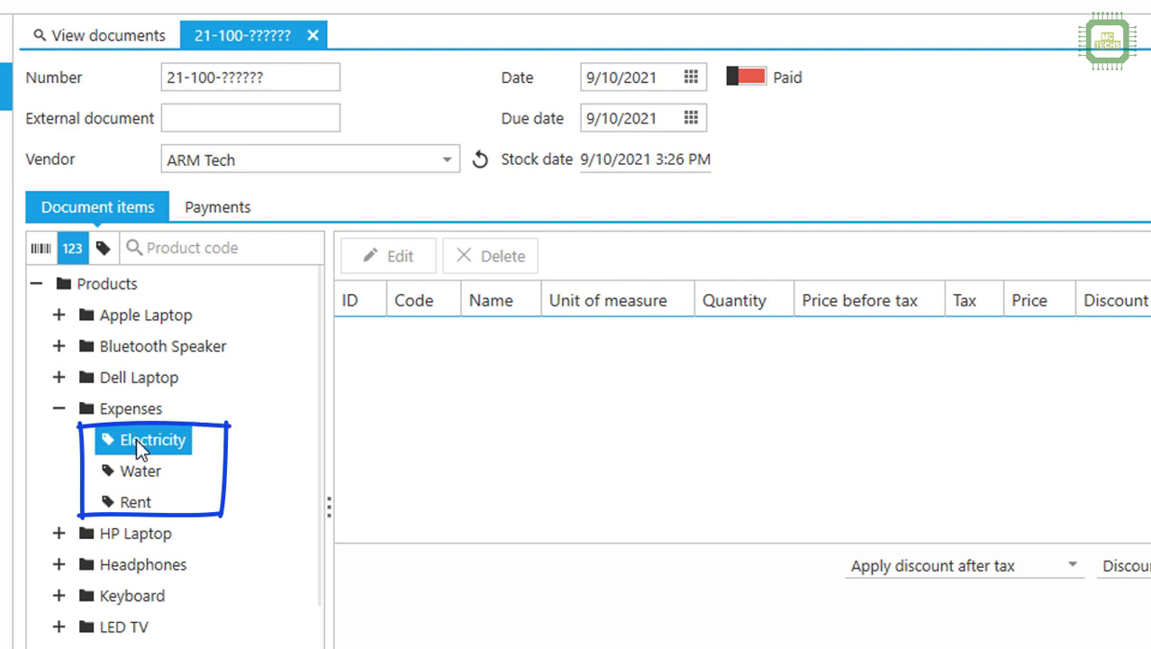
{"action": "double_click", "coordinate": [137, 439]}
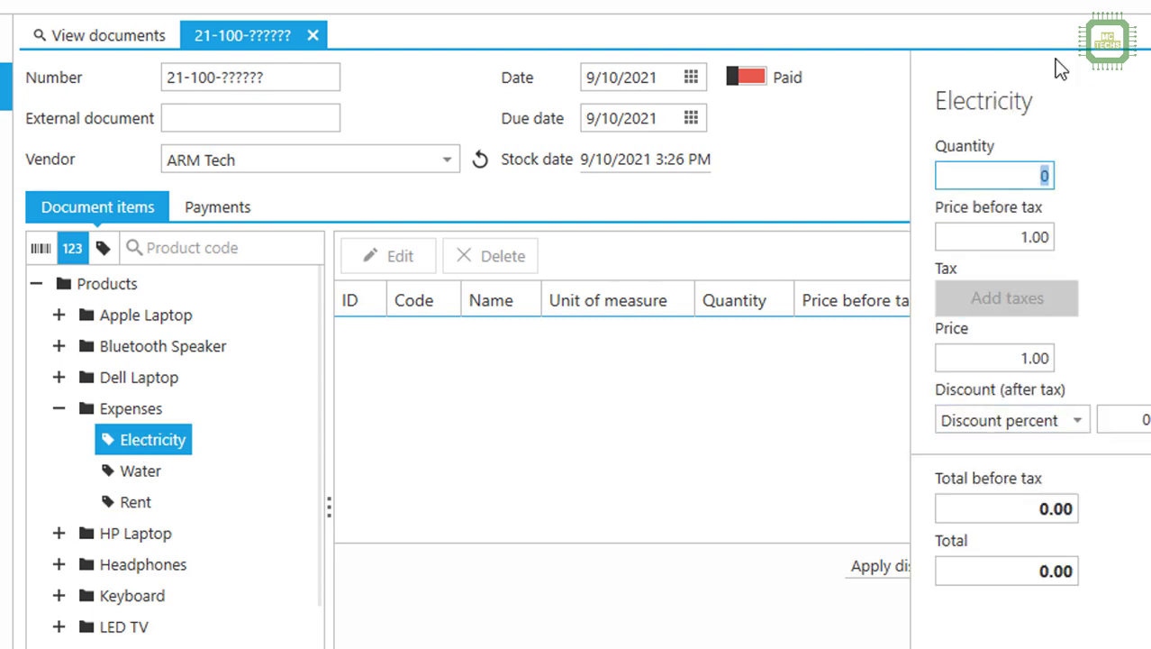
{"action": "type", "text": "20000"}
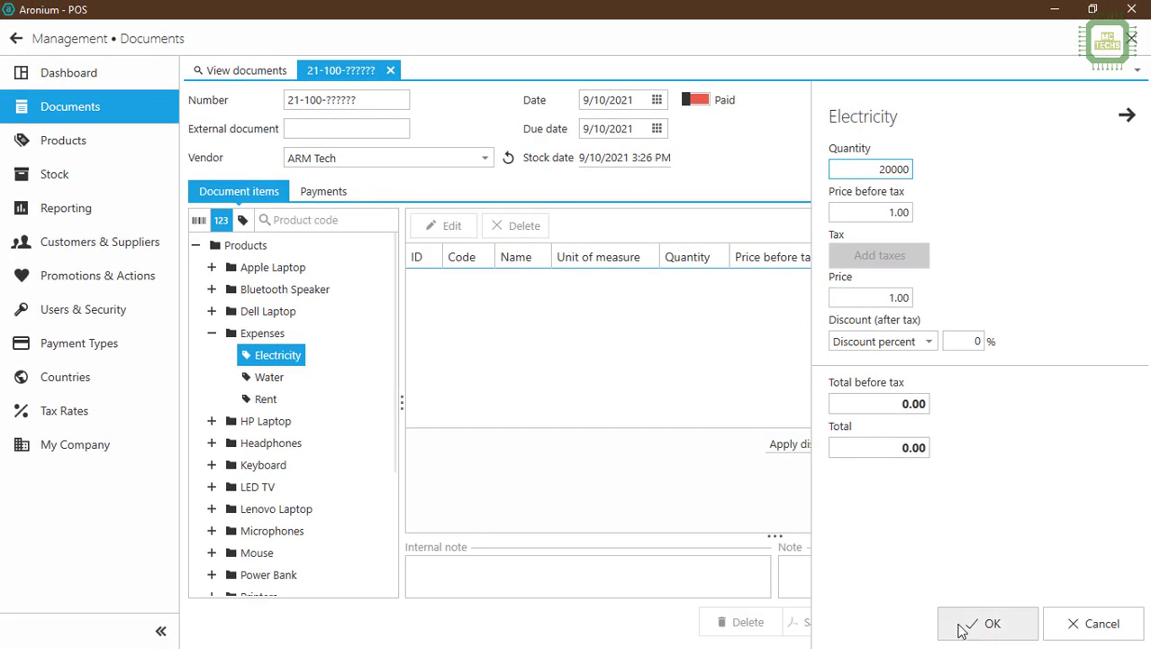
{"action": "left_click", "coordinate": [961, 628]}
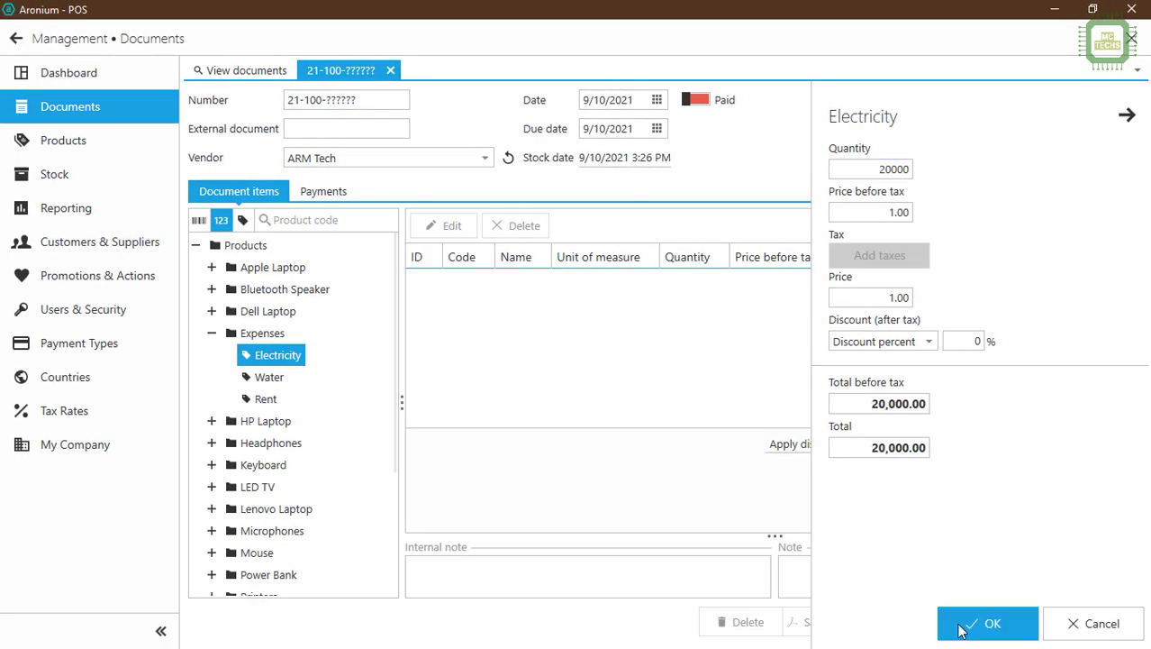
Add Water at quantity 10000 and Rent at quantity 50000 to the purchase.
{"action": "double_click", "coordinate": [268, 378]}
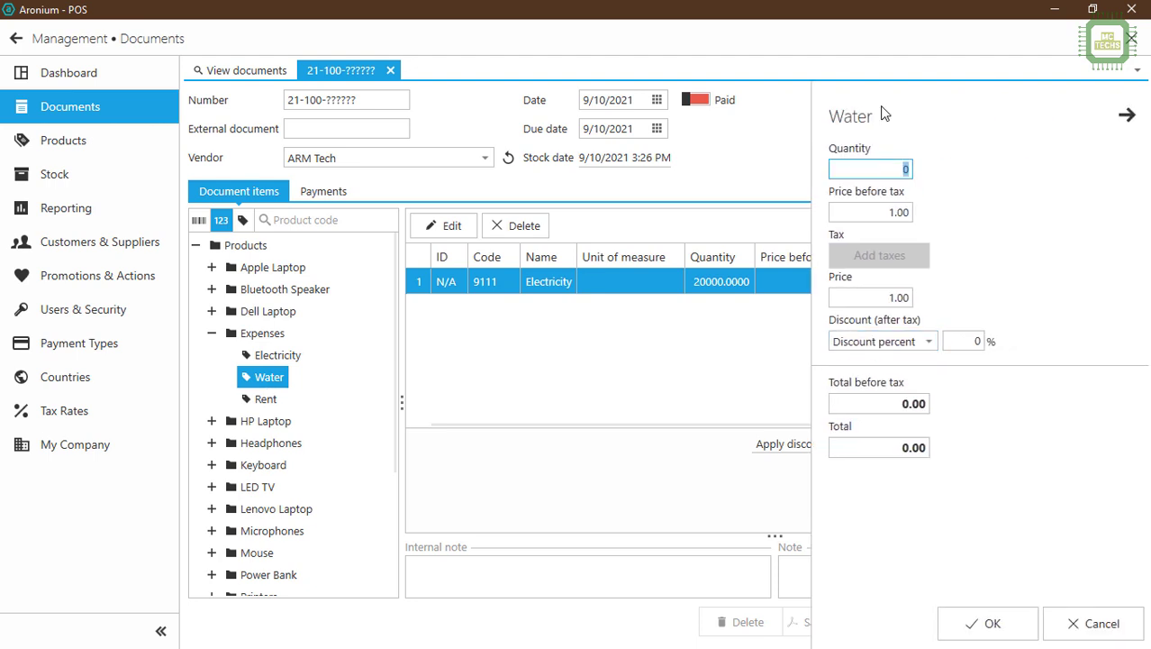
{"action": "type", "text": "10000"}
{"action": "left_click", "coordinate": [989, 634]}
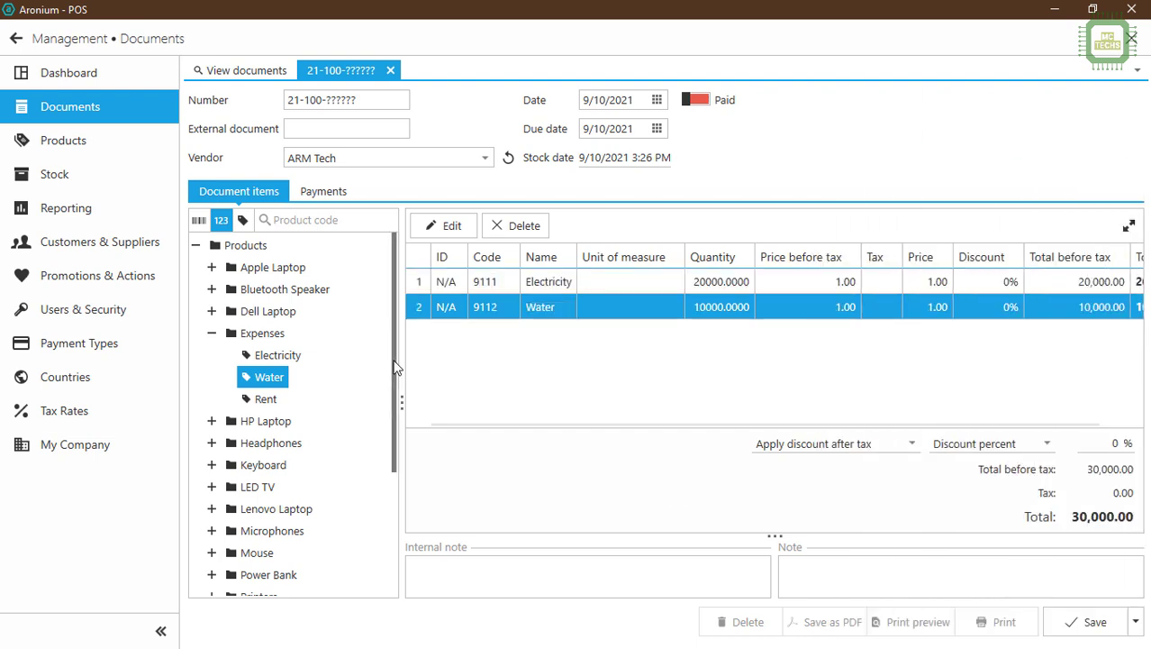
{"action": "double_click", "coordinate": [266, 402]}
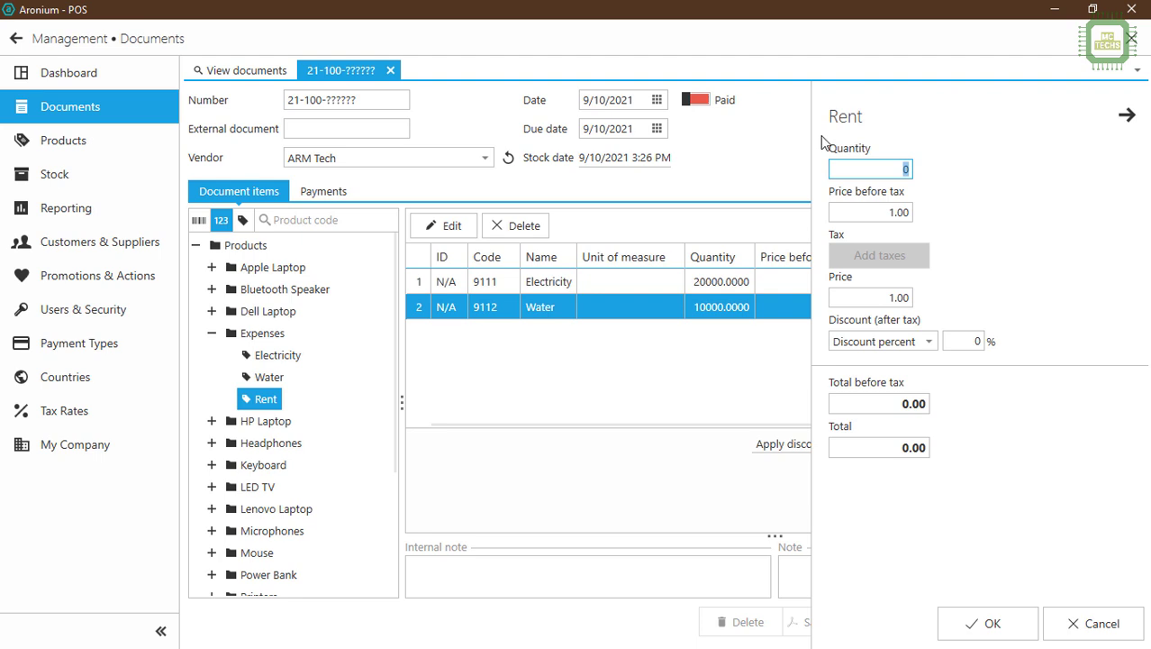
{"action": "type", "text": "50000"}
{"action": "left_click", "coordinate": [976, 628]}
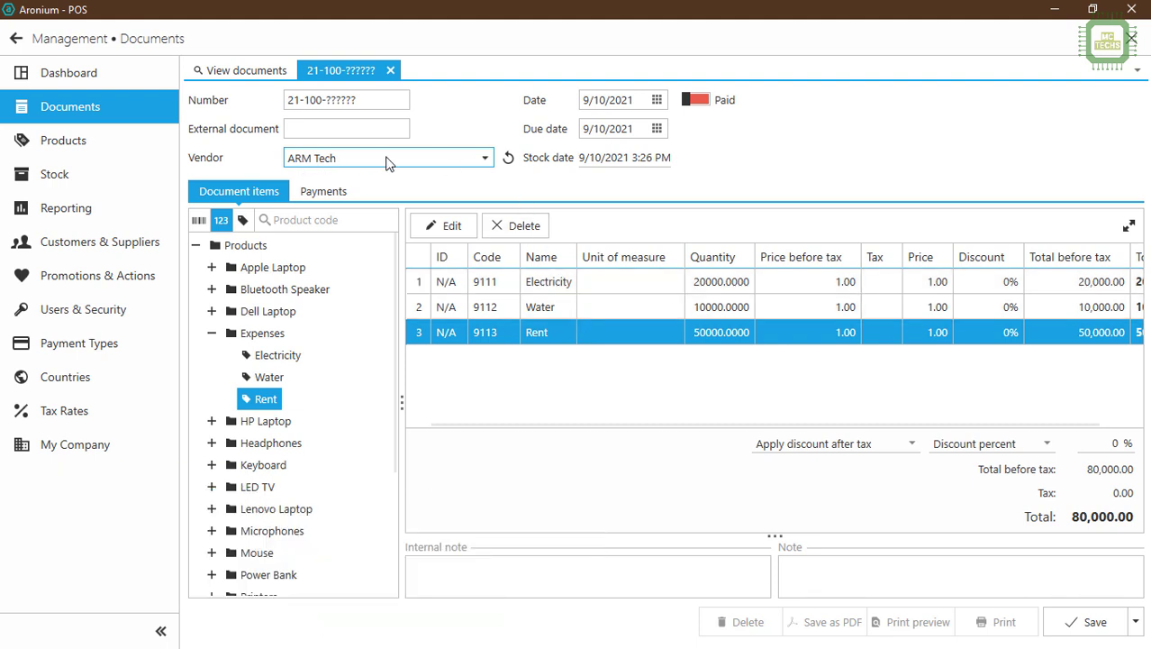
Set the vendor to Unknown, mark it paid, and save the 80,000.00 expense document.
{"action": "left_click", "coordinate": [389, 163]}
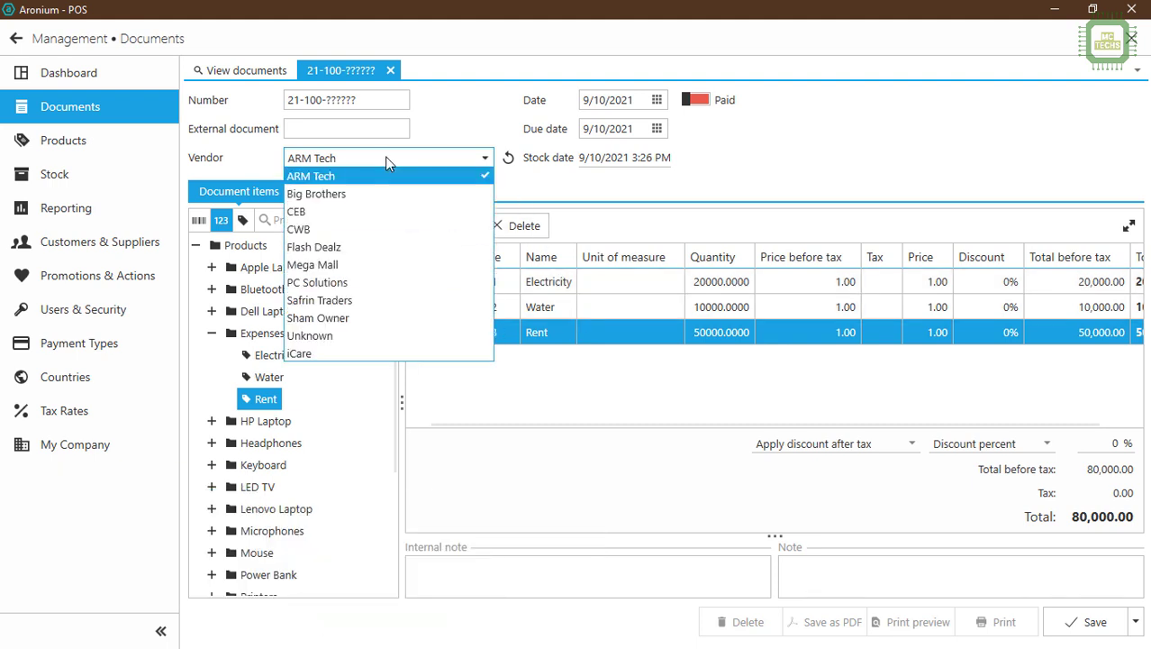
{"action": "left_click", "coordinate": [382, 337]}
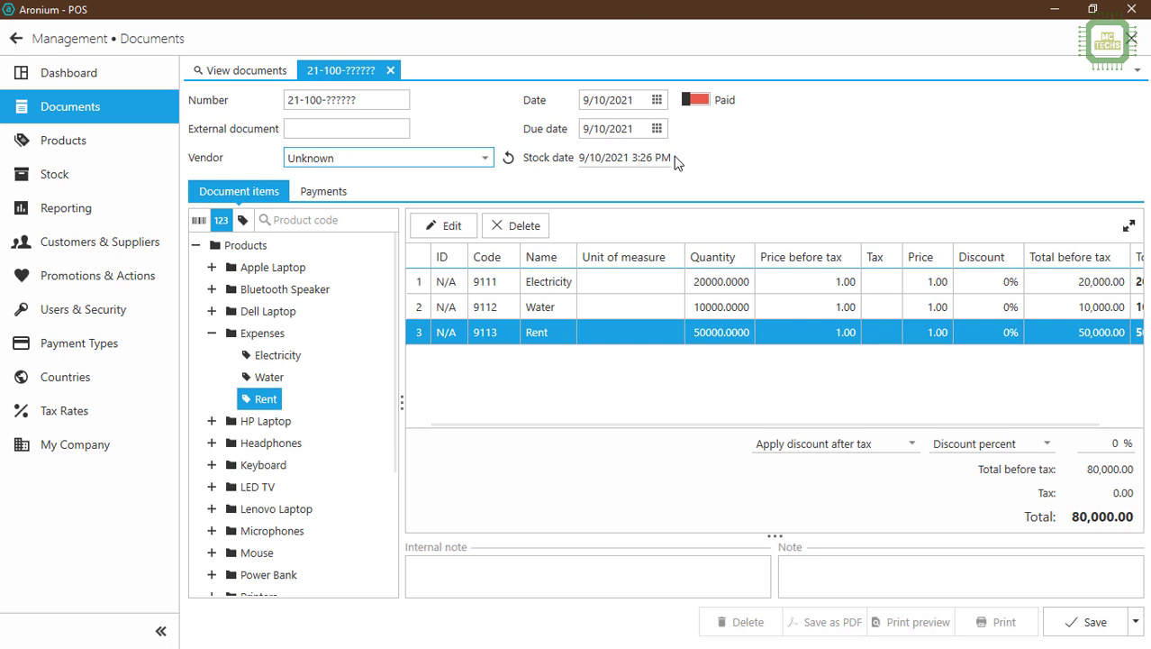
{"action": "left_click", "coordinate": [694, 100]}
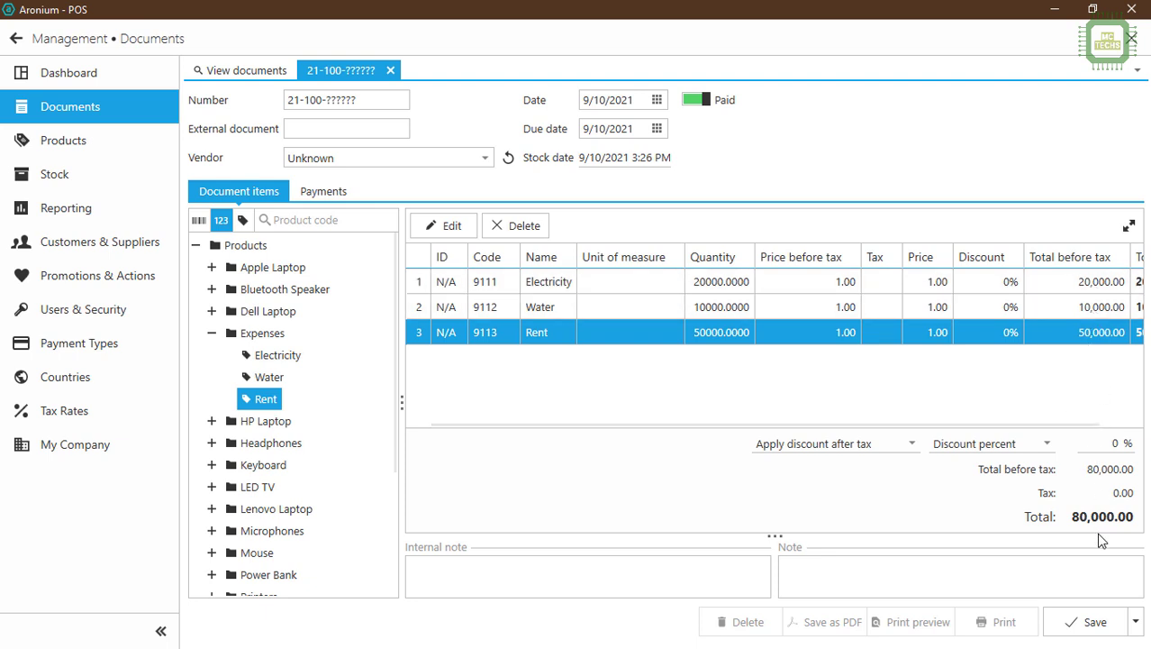
{"action": "left_click", "coordinate": [1092, 623]}
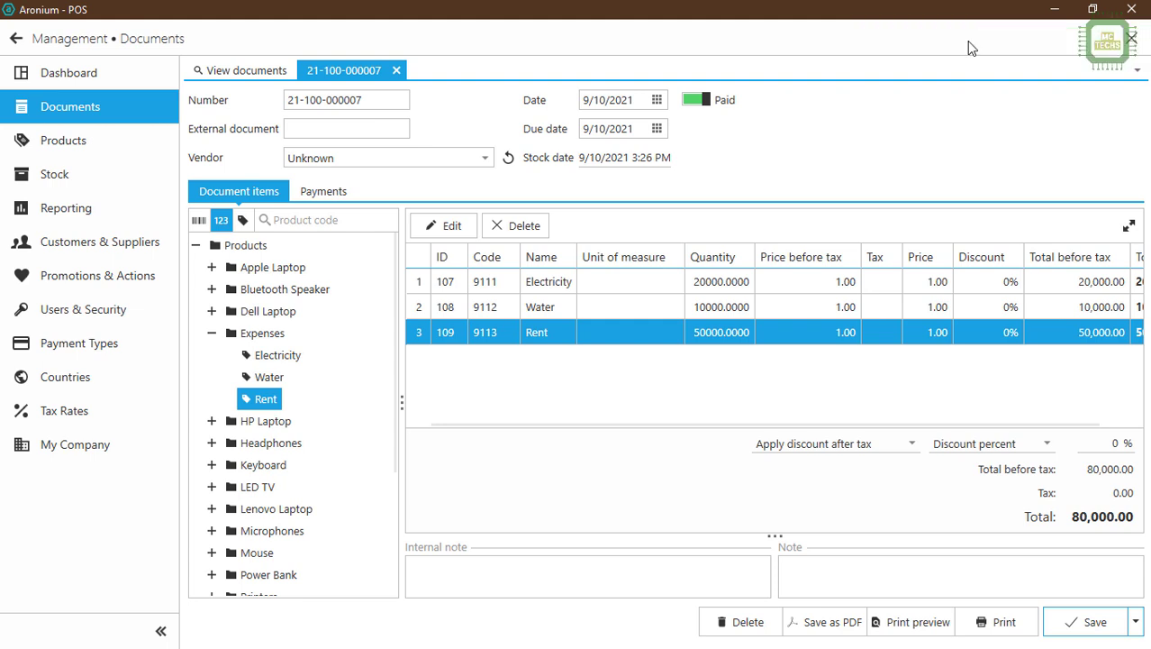
Create a new empty 200 - Sales document from the documents list.
{"action": "left_click", "coordinate": [234, 69]}
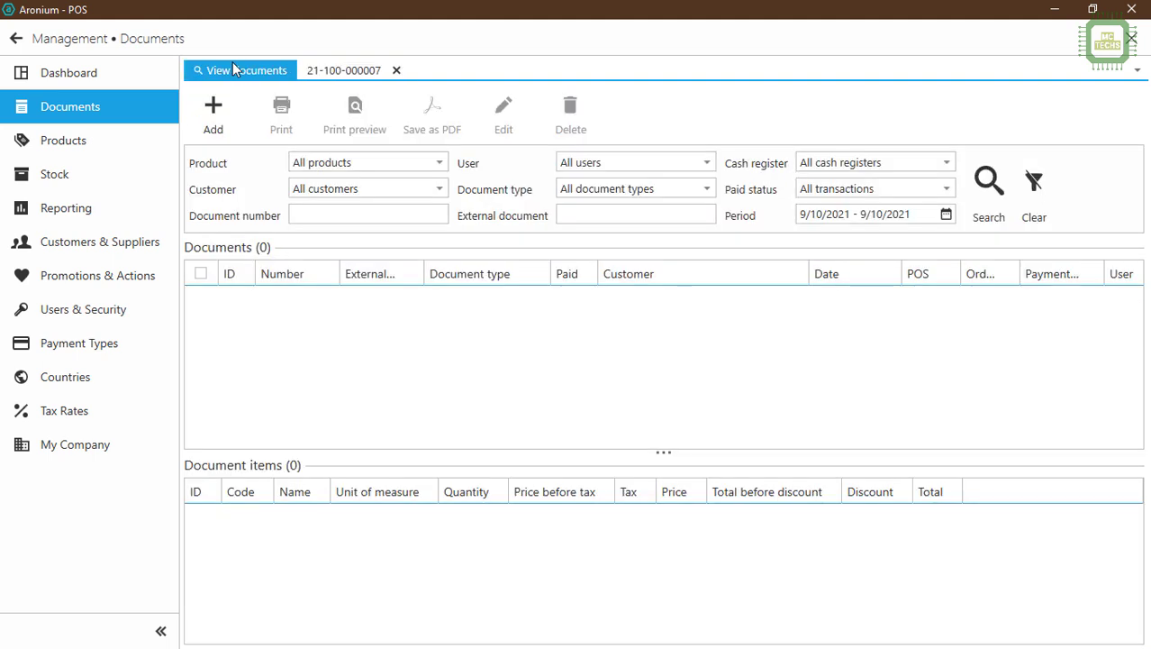
{"action": "left_click", "coordinate": [218, 106]}
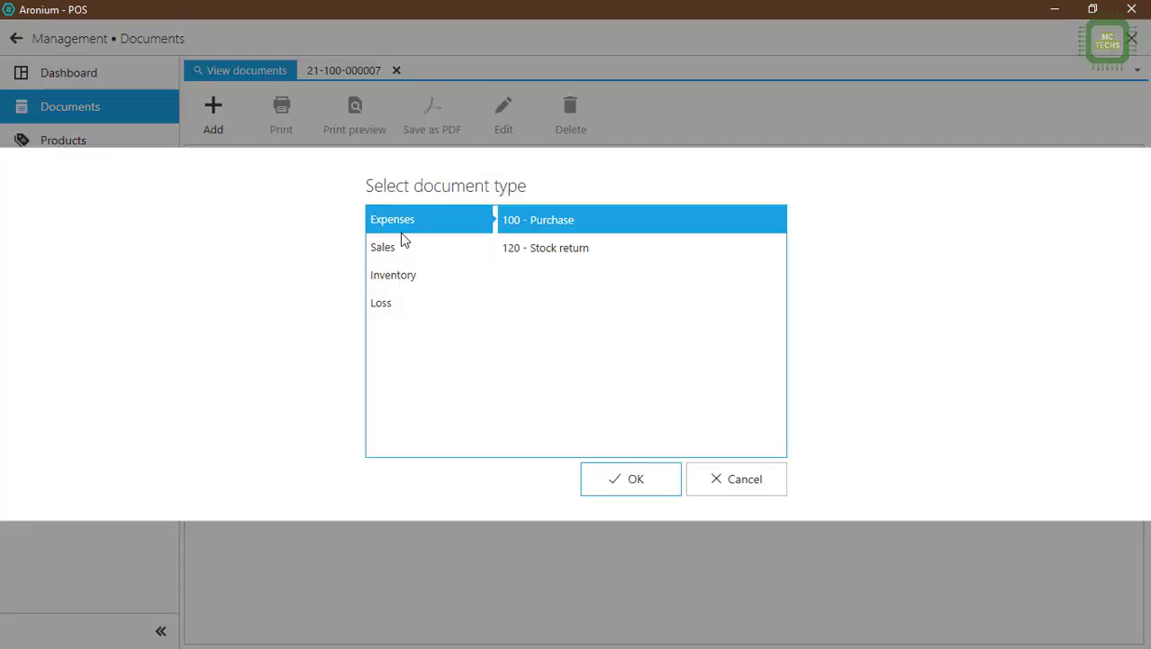
{"action": "left_click", "coordinate": [449, 247]}
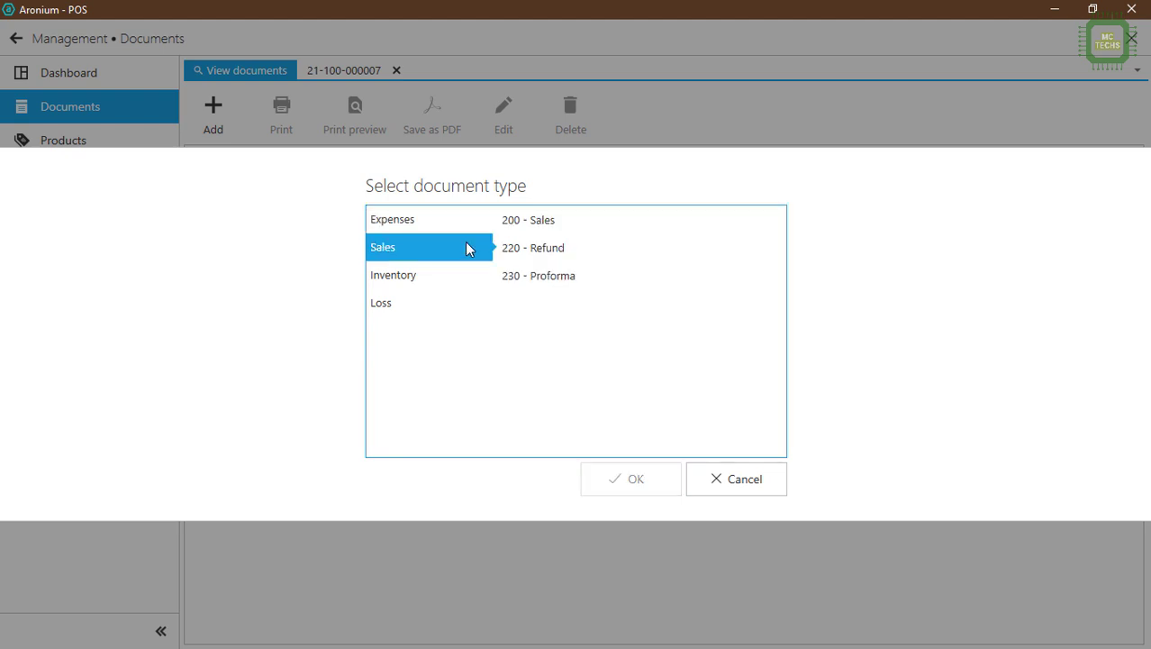
{"action": "left_click", "coordinate": [512, 231]}
{"action": "left_click", "coordinate": [640, 487]}
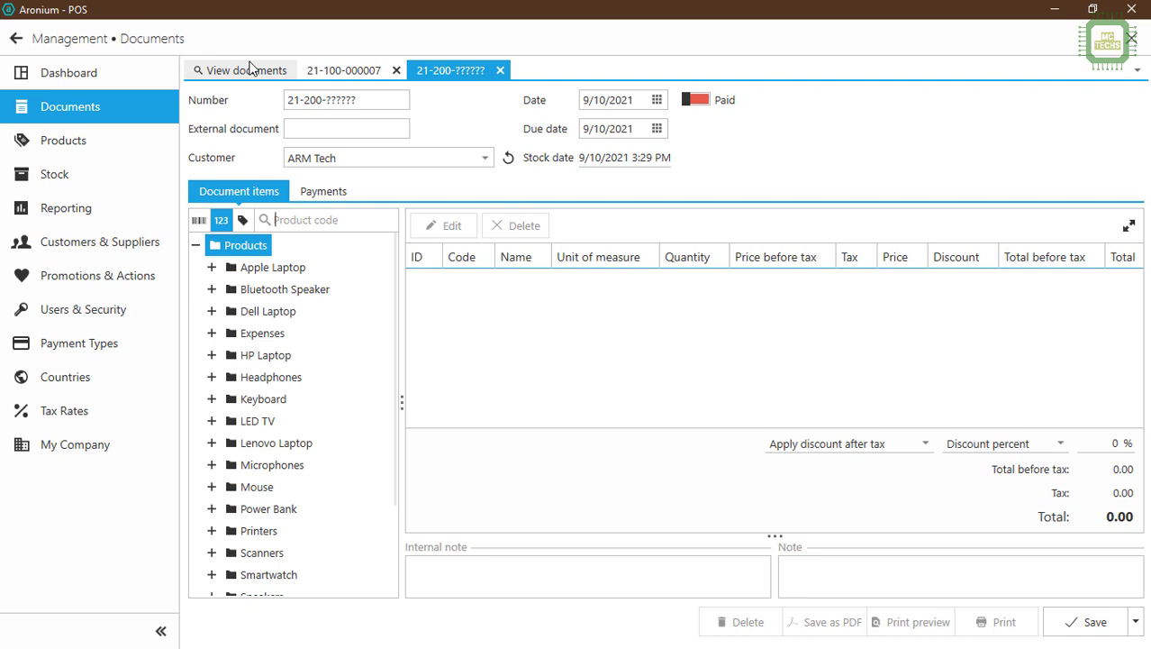
Create a new Expenses 100 - Purchase document from the documents list.
{"action": "left_click", "coordinate": [250, 69]}
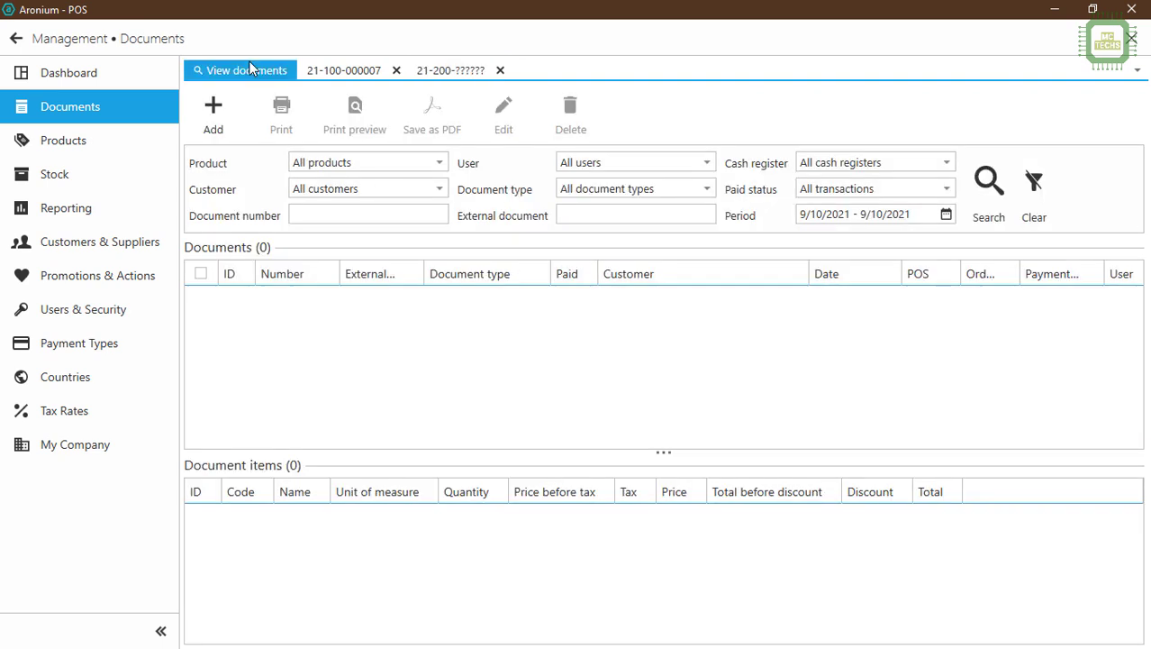
{"action": "left_click", "coordinate": [230, 124]}
{"action": "left_click", "coordinate": [424, 218]}
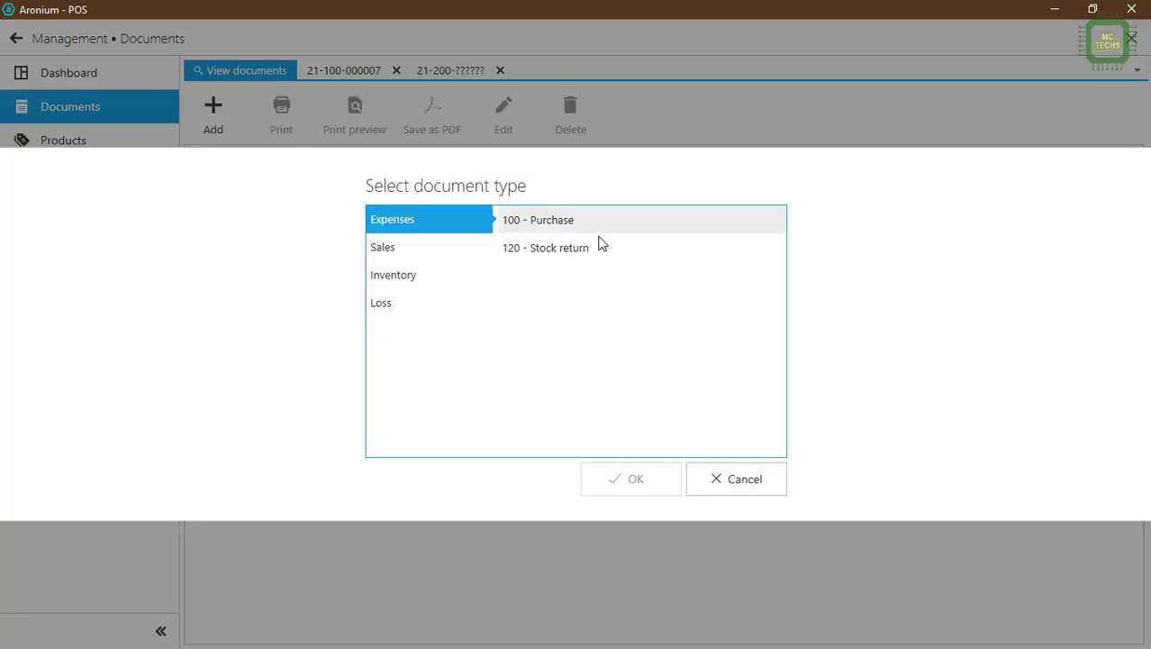
{"action": "left_click", "coordinate": [570, 221]}
{"action": "left_click", "coordinate": [617, 478]}
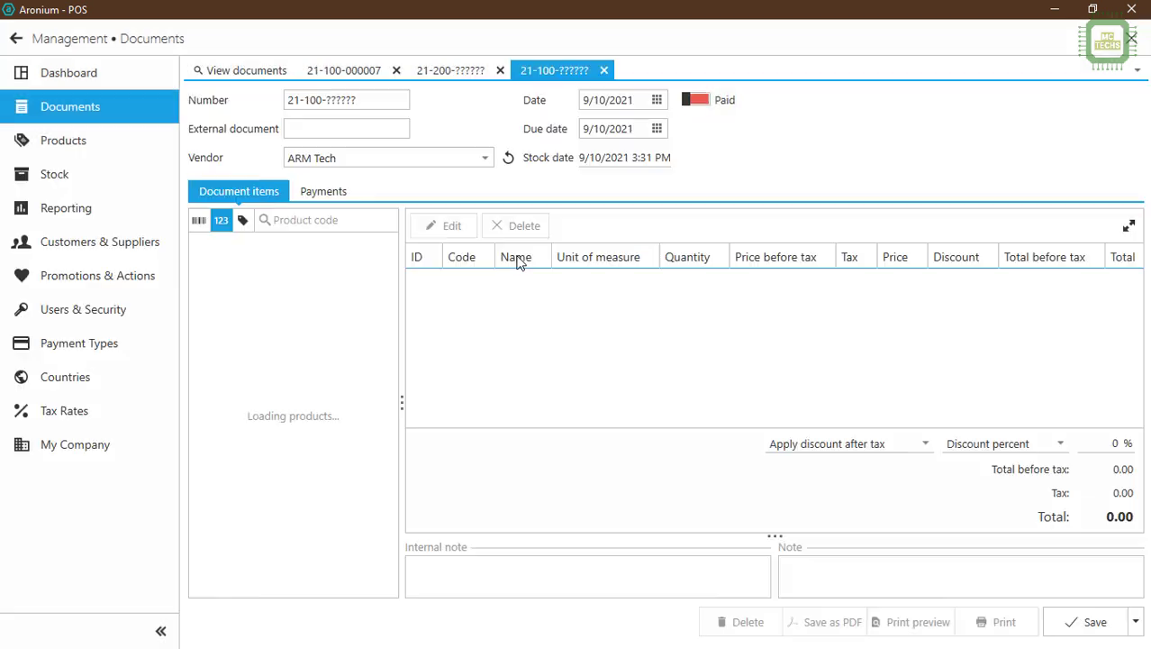
Add 100 Dell KB216 Usb Keyboards (code 1120), mark the purchase paid, and save it.
{"action": "left_click", "coordinate": [301, 222]}
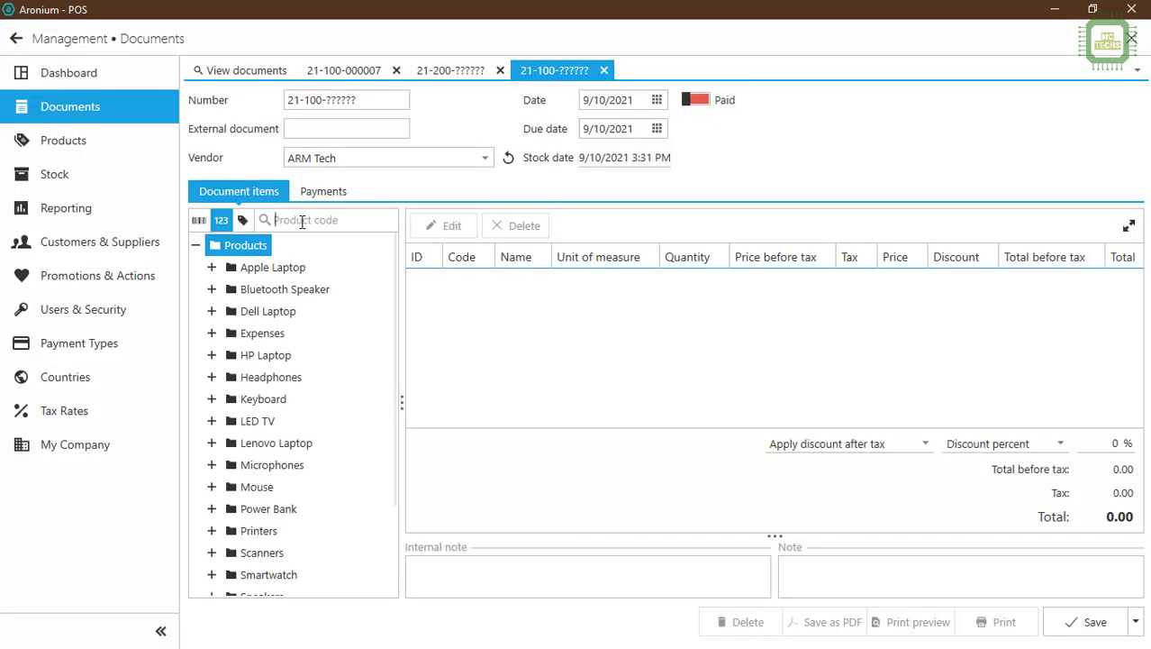
{"action": "type", "text": "1120"}
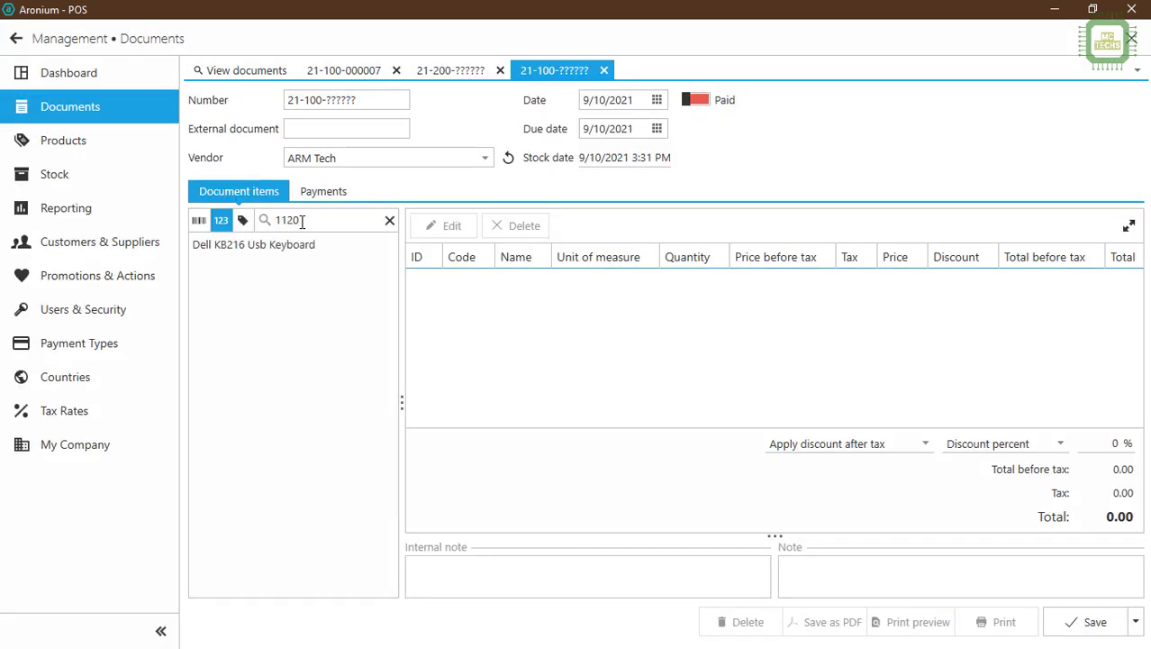
{"action": "left_click", "coordinate": [280, 250]}
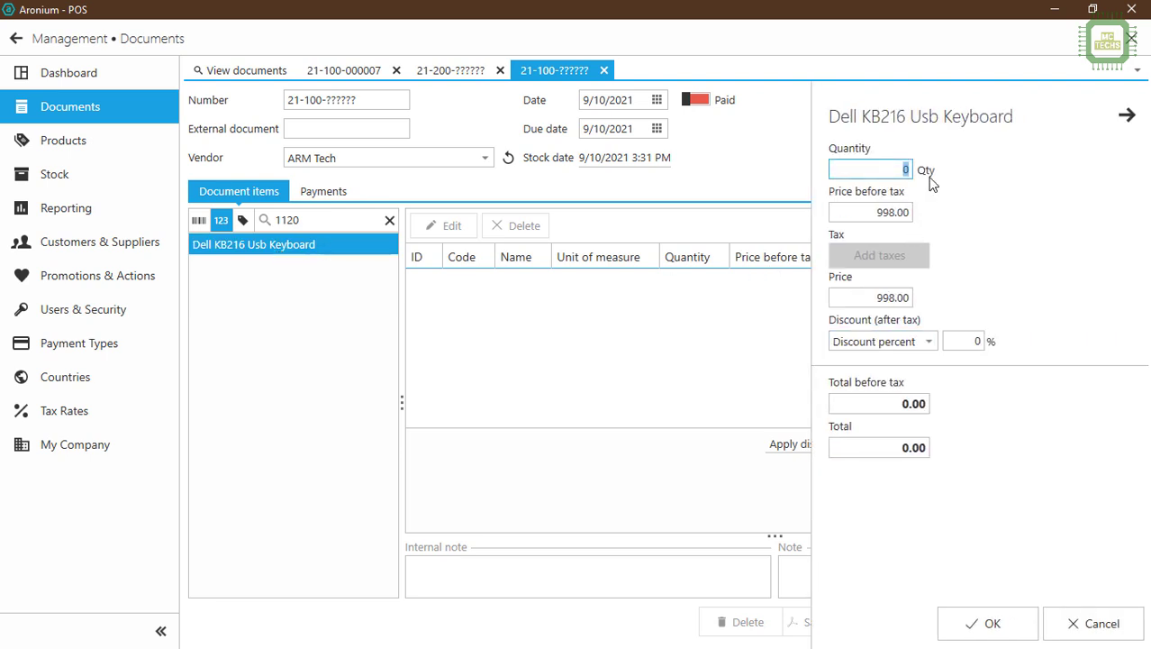
{"action": "type", "text": "100"}
{"action": "left_click", "coordinate": [988, 622]}
{"action": "left_click", "coordinate": [702, 100]}
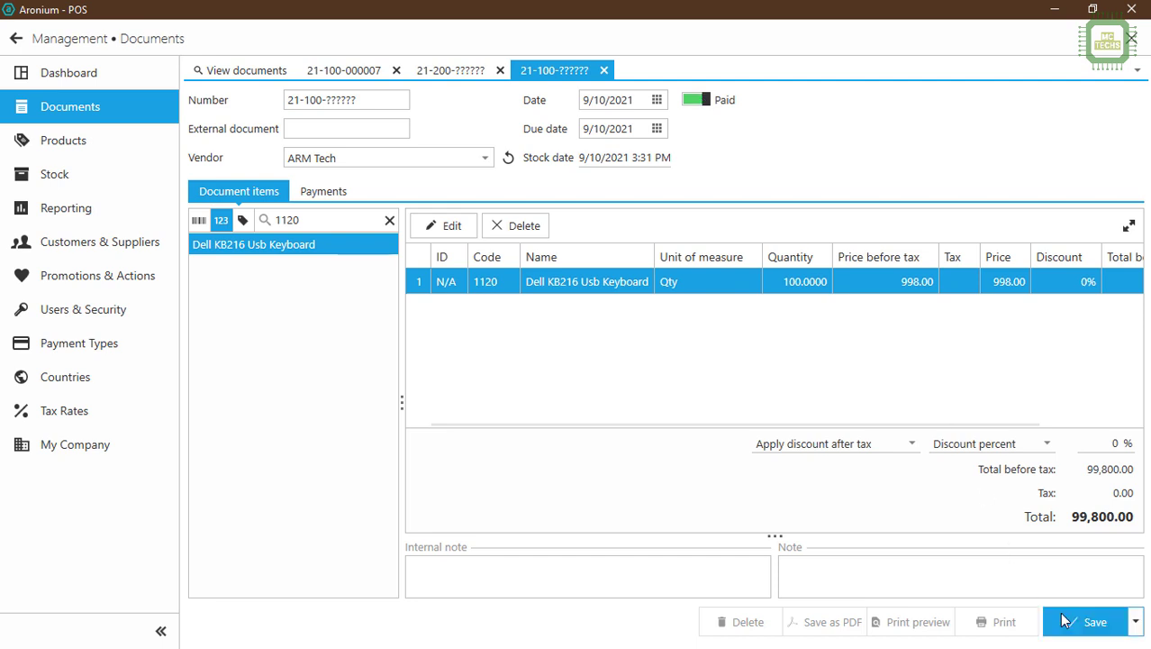
{"action": "left_click", "coordinate": [1089, 622]}
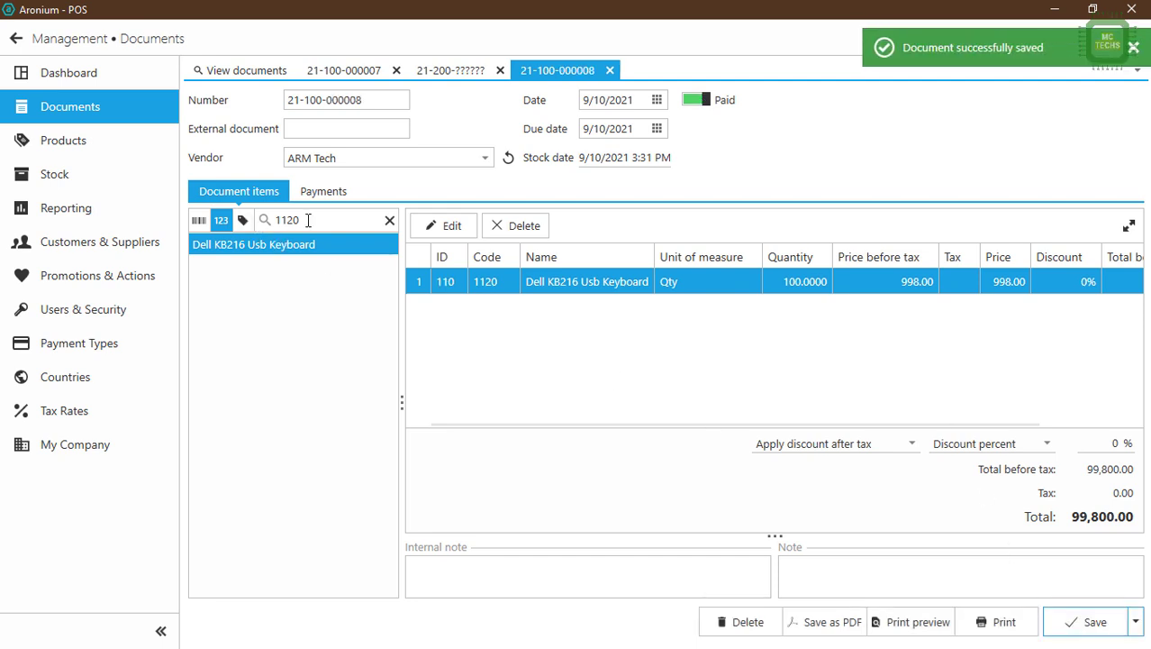
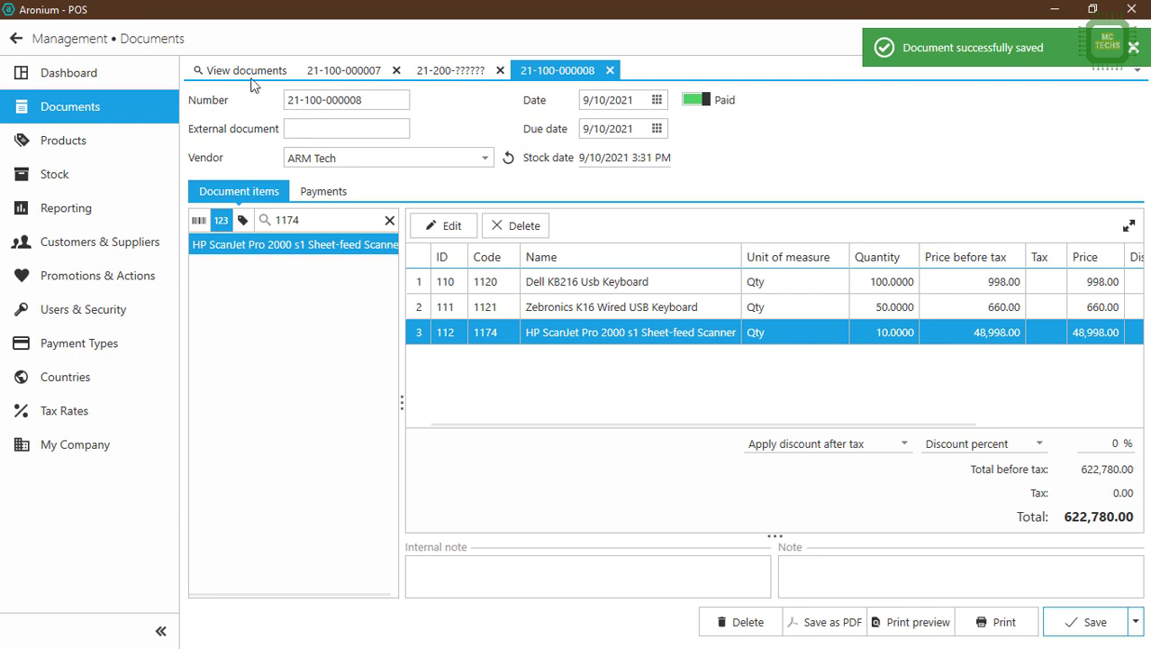
{"action": "left_click", "coordinate": [251, 81]}
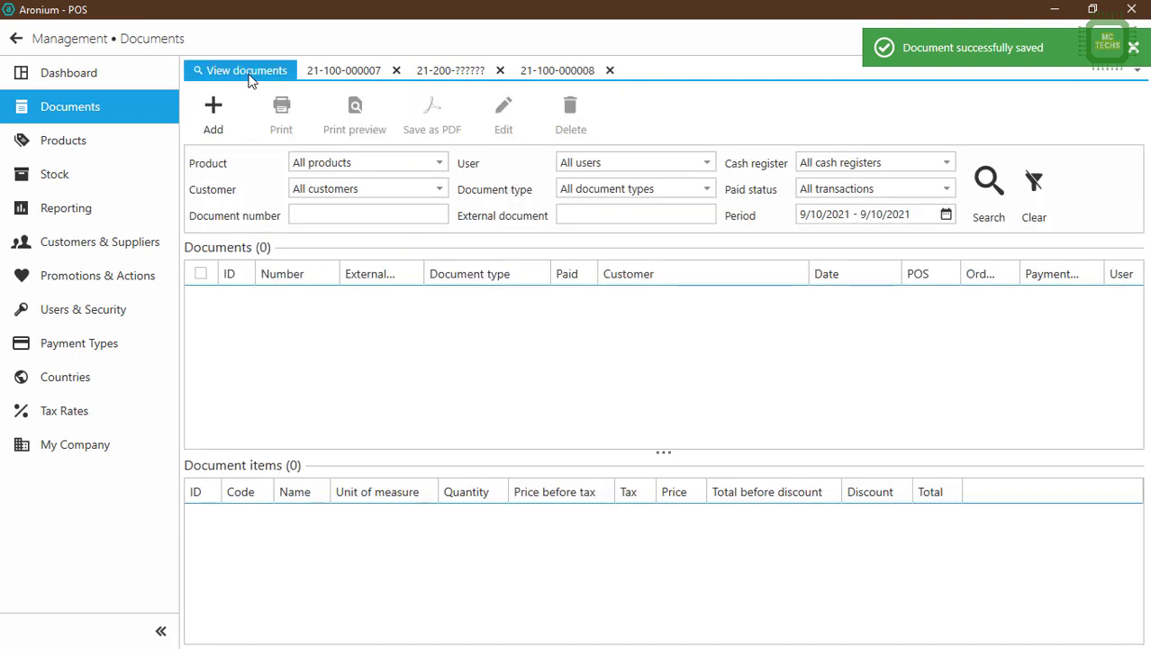
Create a new 200 - Sales document from the Sales category.
{"action": "left_click", "coordinate": [218, 123]}
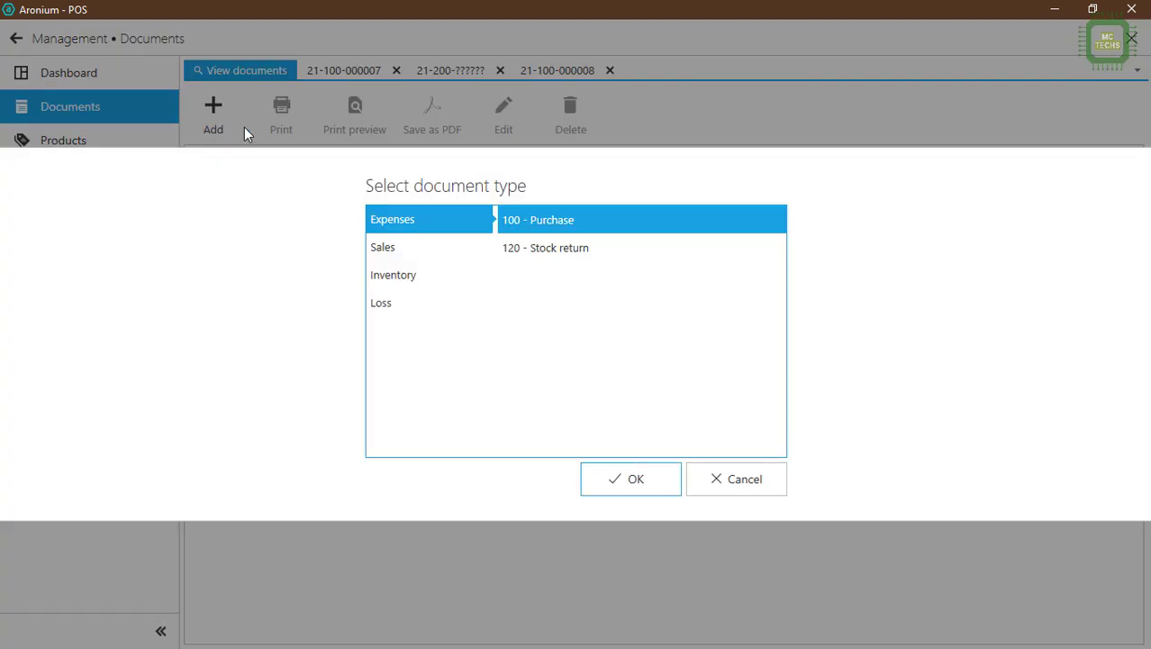
{"action": "left_click", "coordinate": [378, 257]}
{"action": "left_click", "coordinate": [528, 227]}
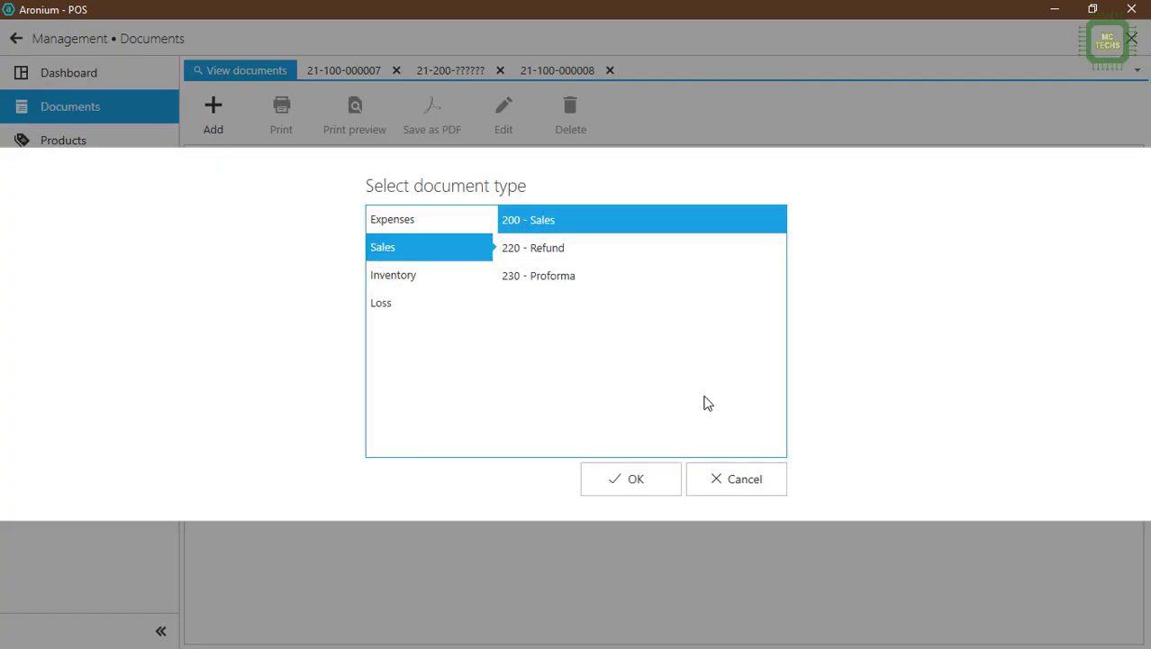
{"action": "left_click", "coordinate": [630, 479]}
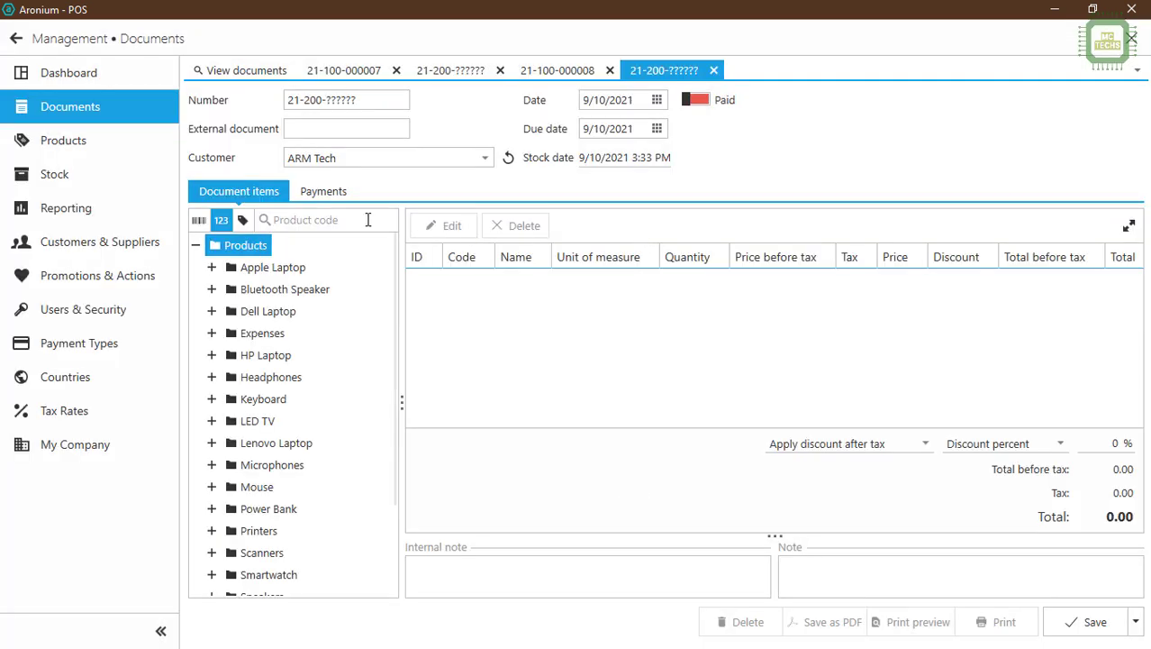
Add 25 Dell KB216 keyboards (1120) and 20 Zebronics K16 keyboards (1121).
{"action": "type", "text": "1120"}
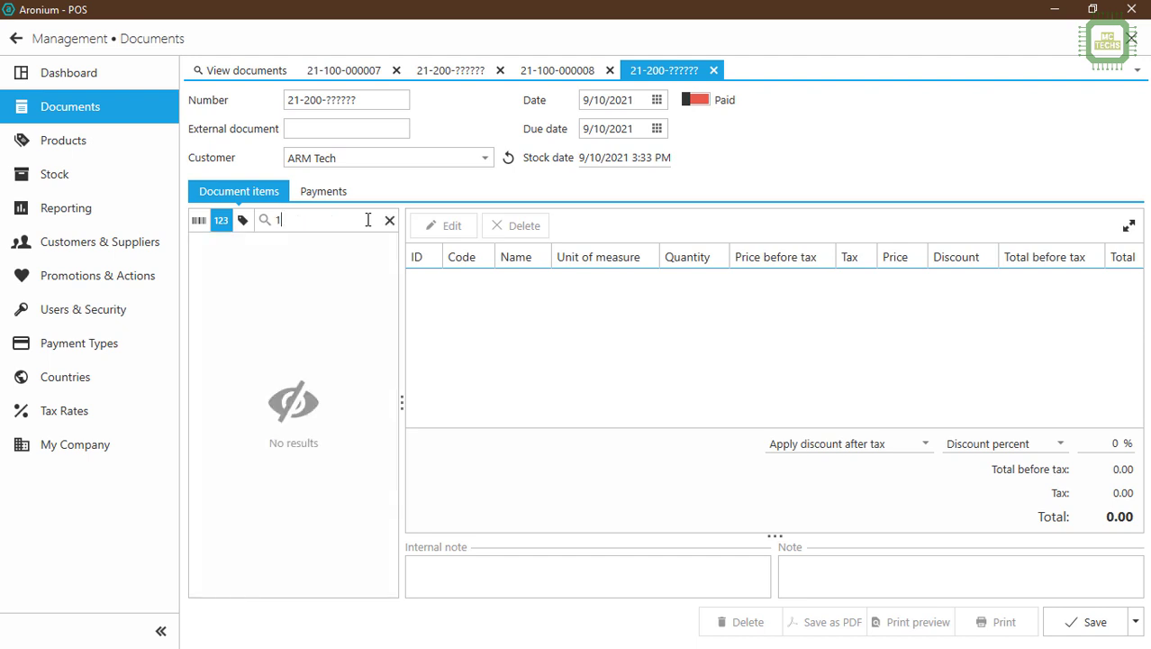
{"action": "left_click", "coordinate": [244, 245]}
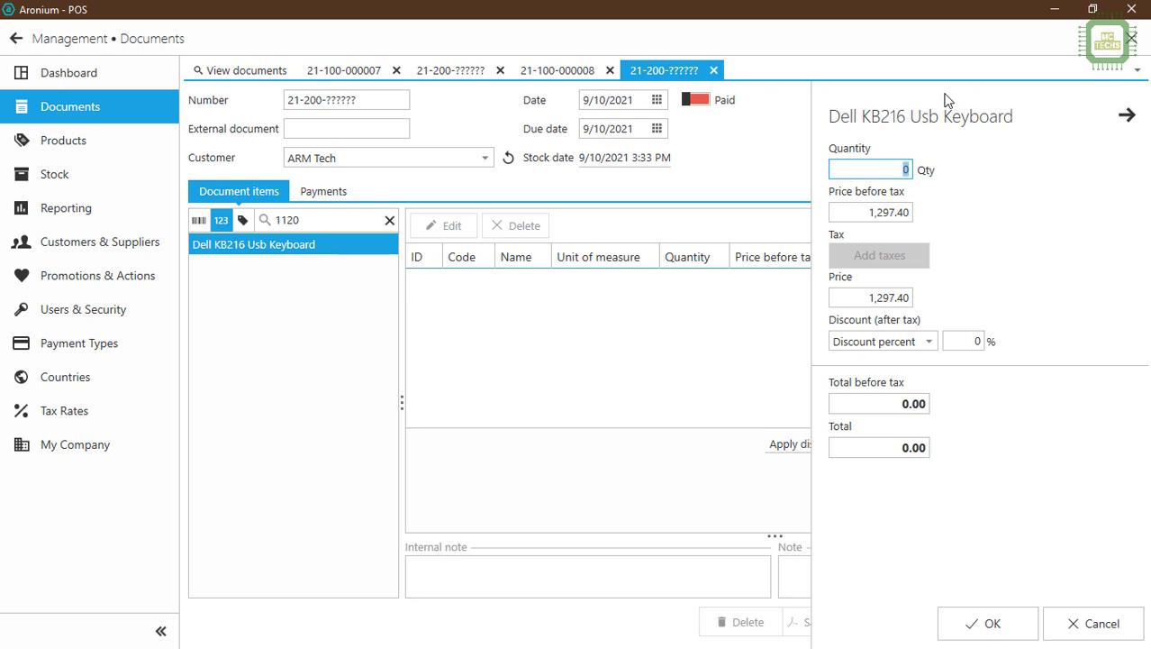
{"action": "type", "text": "25"}
{"action": "left_click", "coordinate": [990, 623]}
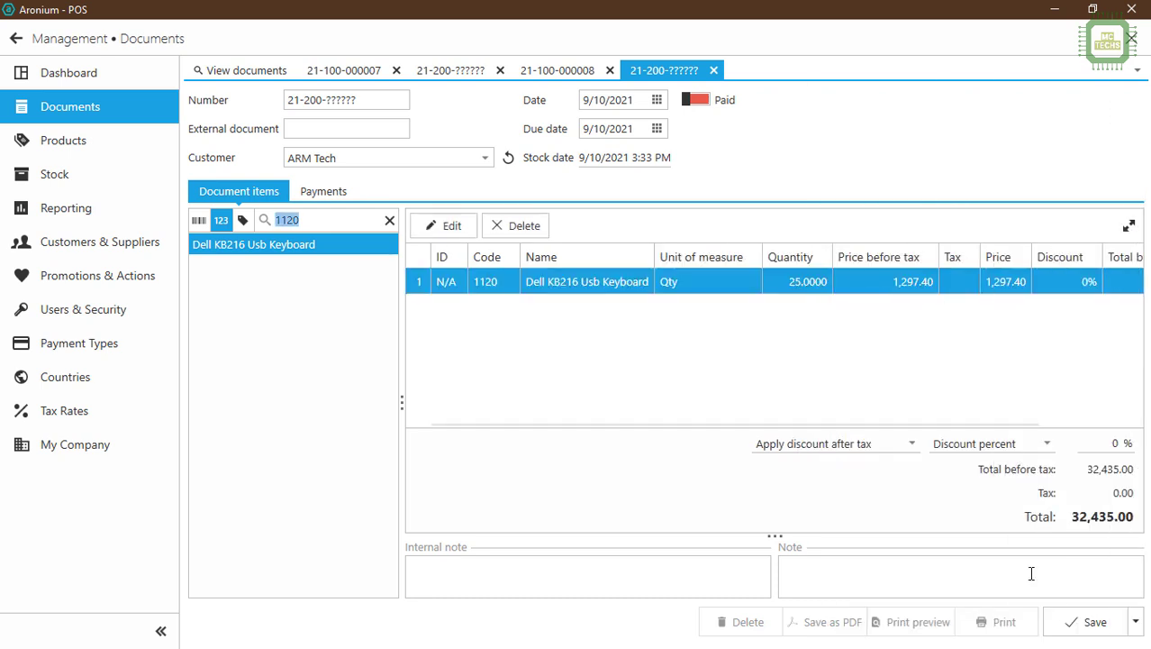
{"action": "type", "text": "1121"}
{"action": "left_click", "coordinate": [311, 244]}
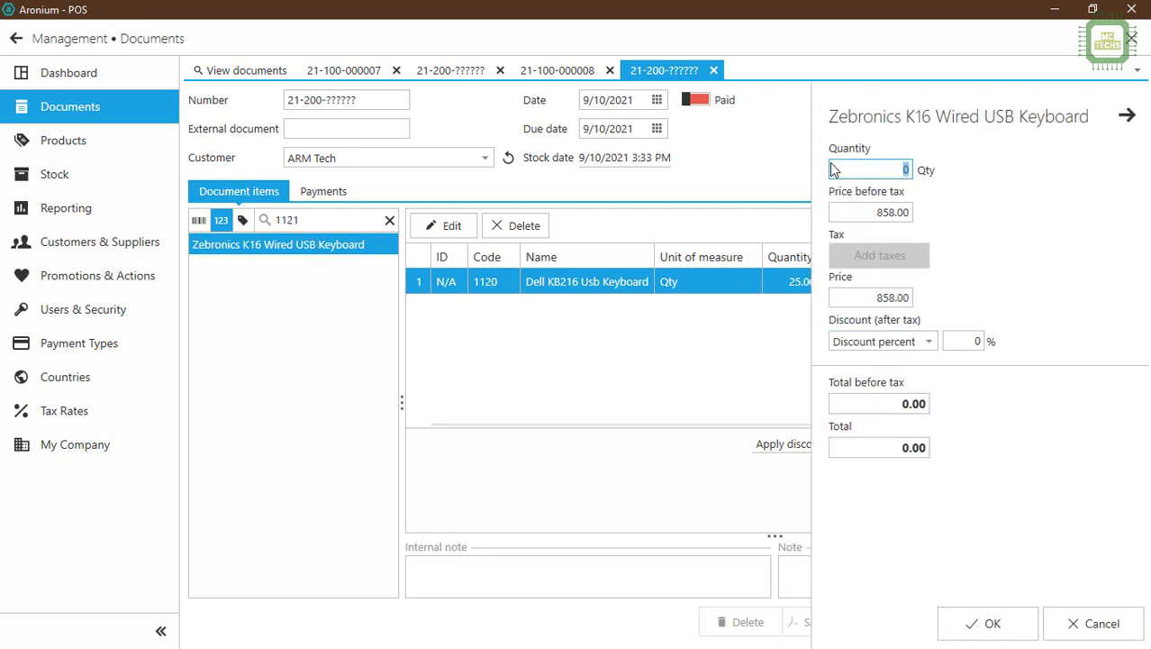
{"action": "type", "text": "20"}
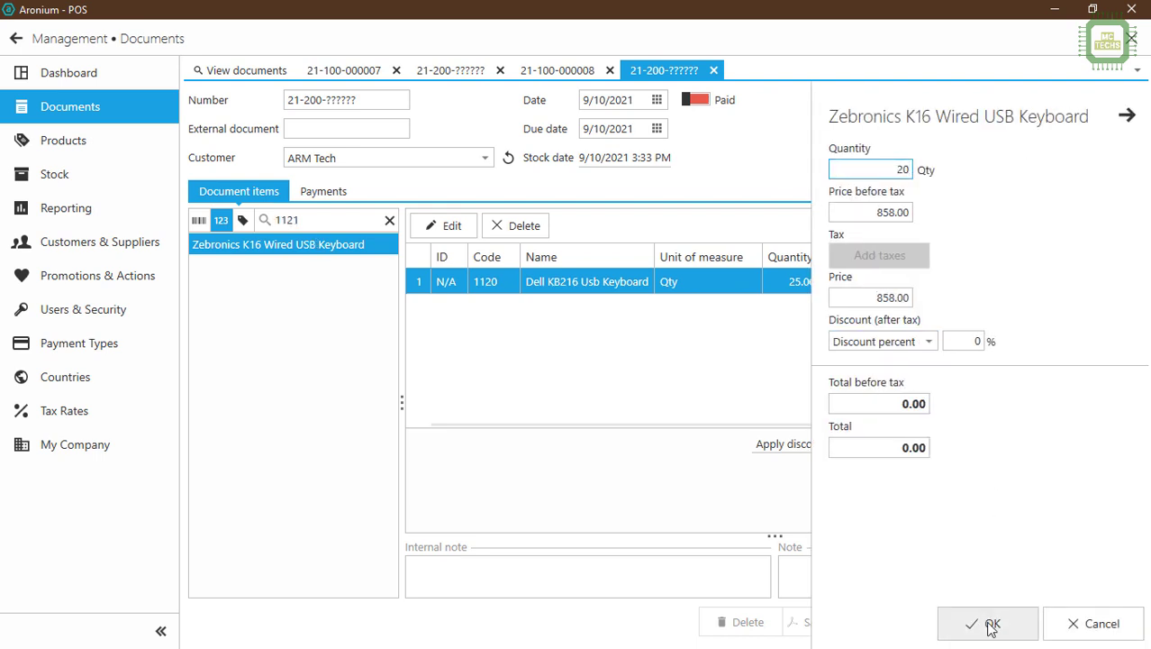
{"action": "left_click", "coordinate": [989, 624]}
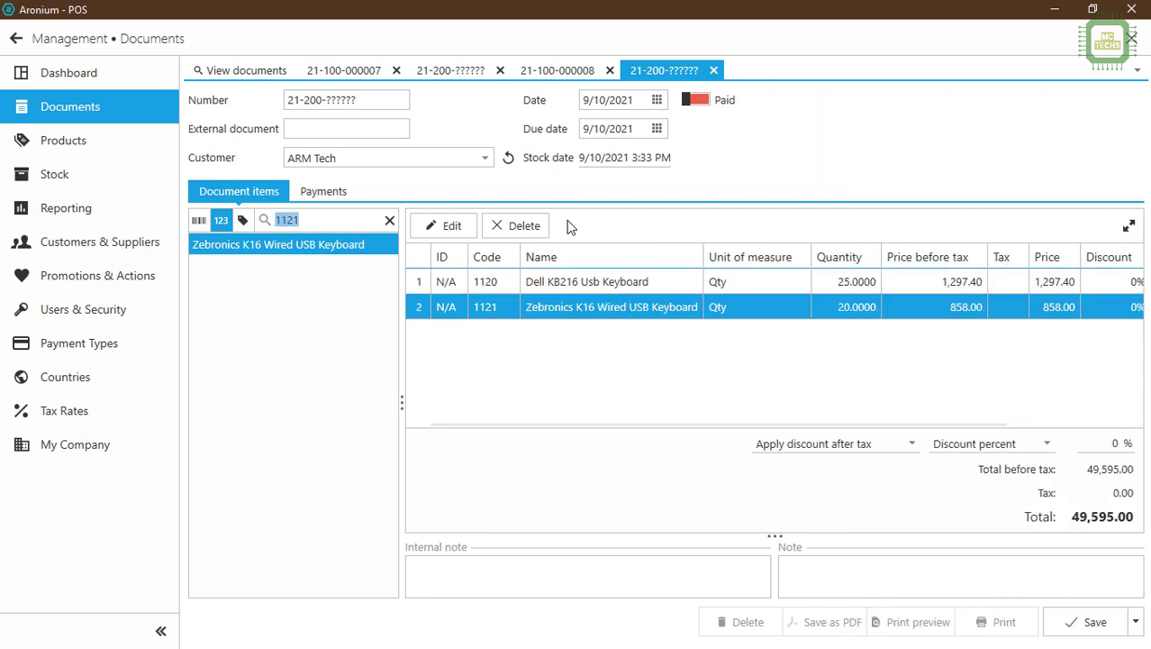
Add 5 HP ScanJet Pro 2000 s1 scanners (code 1174) to the sale.
{"action": "type", "text": "1174"}
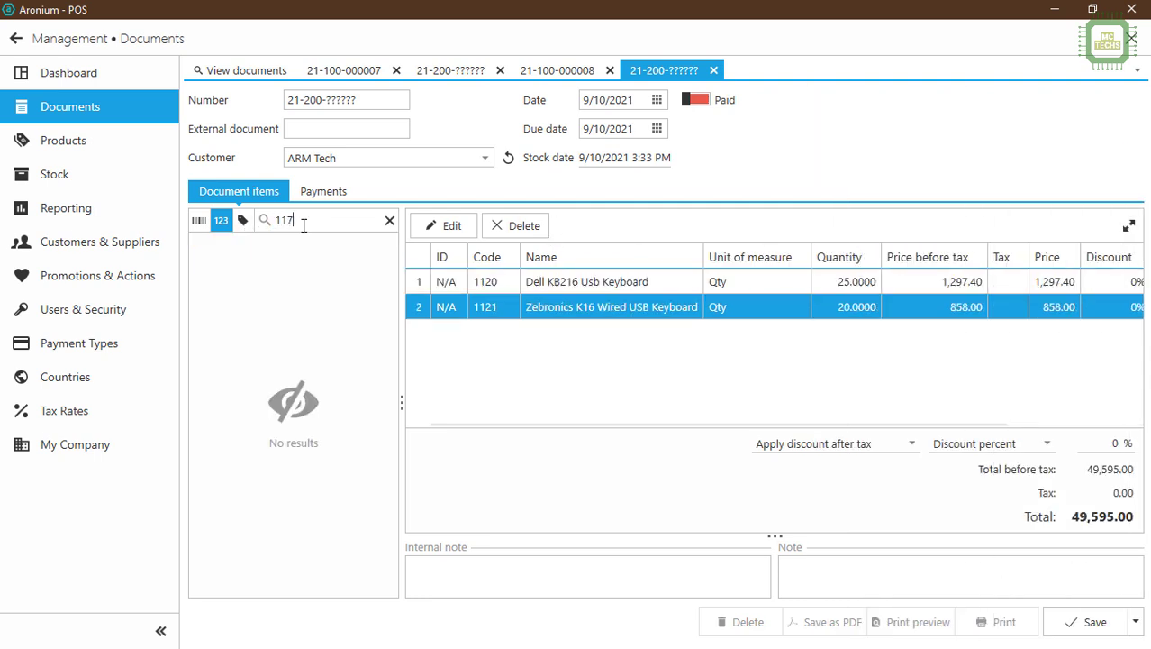
{"action": "double_click", "coordinate": [224, 245]}
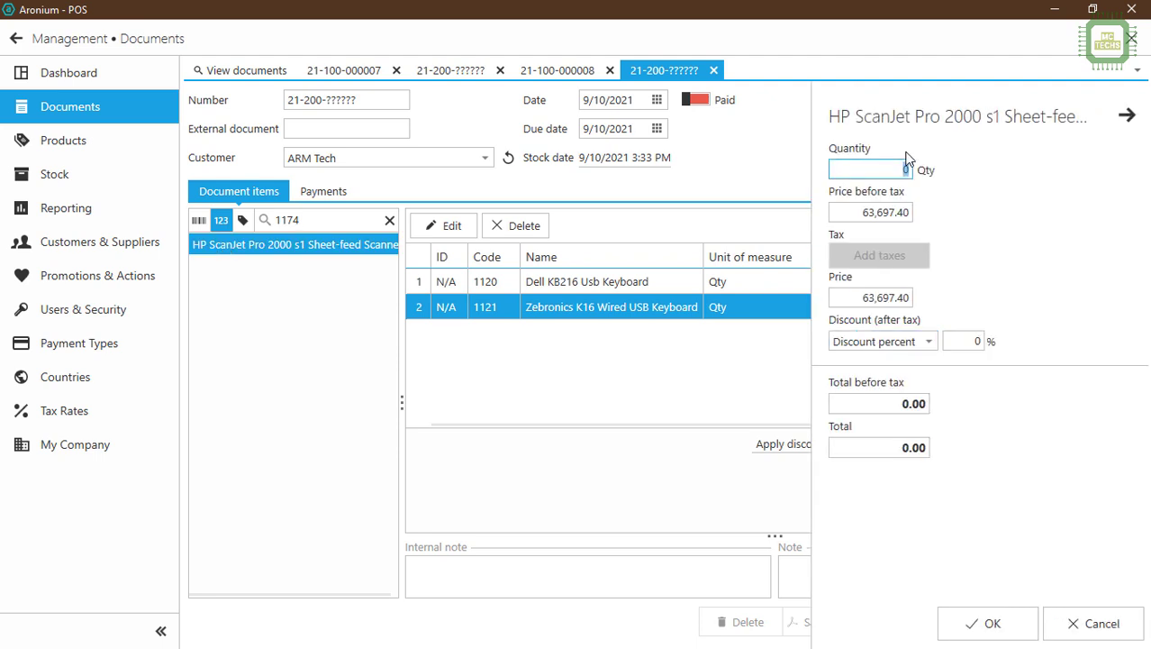
{"action": "key", "text": "BackSpace"}
{"action": "type", "text": "5"}
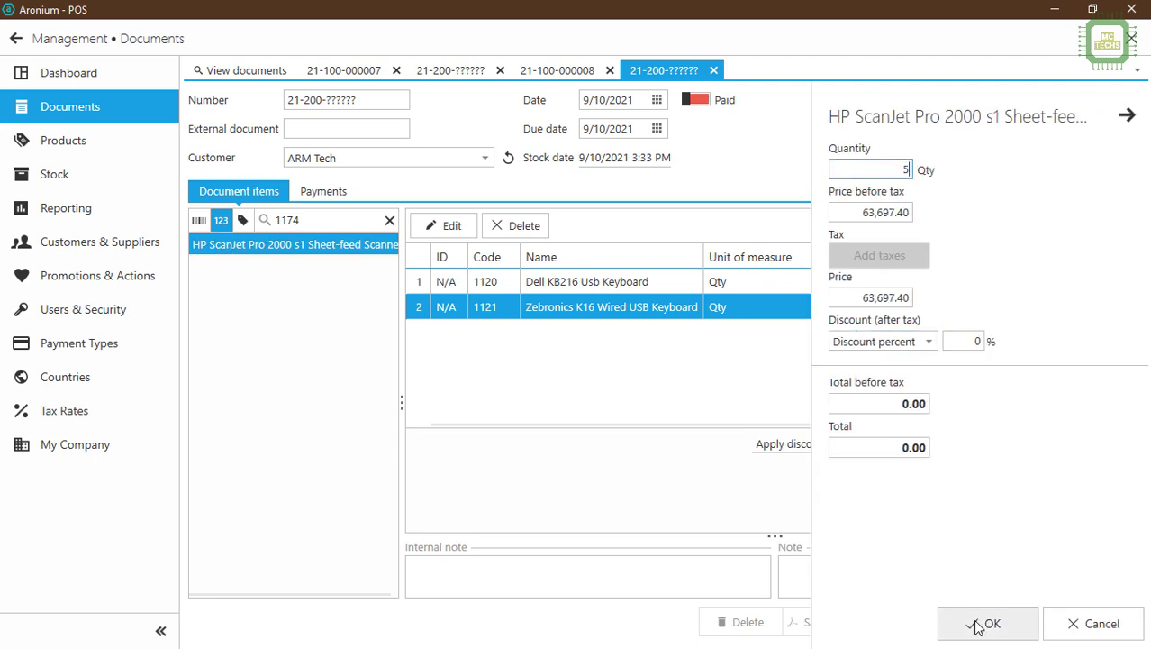
{"action": "left_click", "coordinate": [977, 625]}
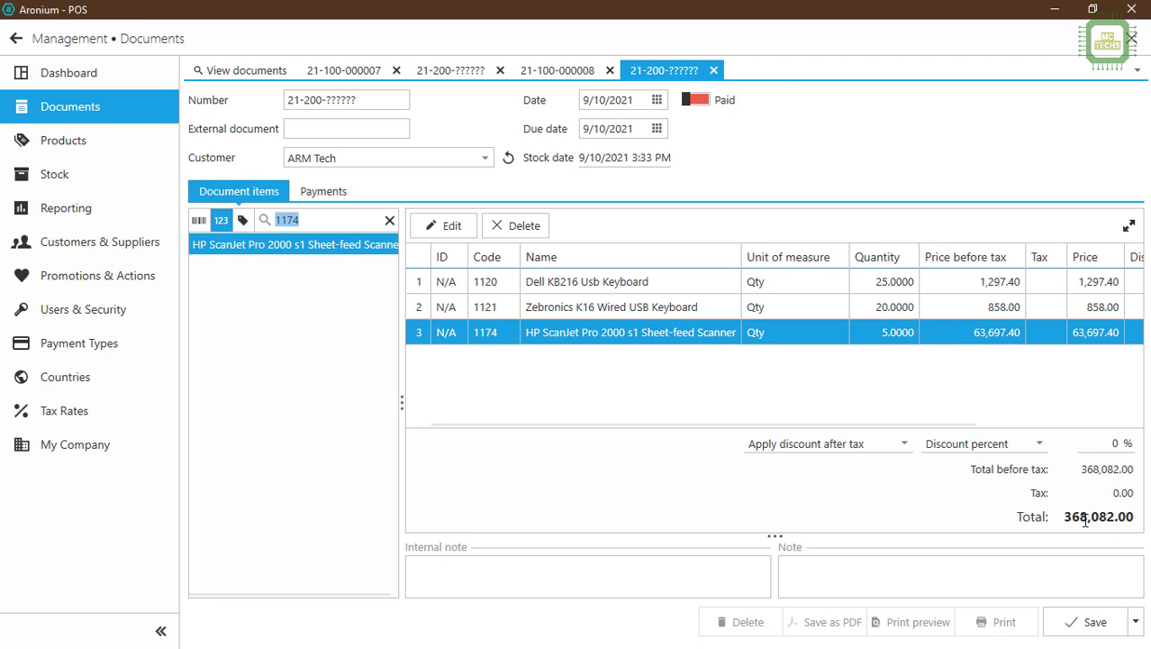
Save the sale as paid and return to the documents list.
{"action": "left_click", "coordinate": [1095, 622]}
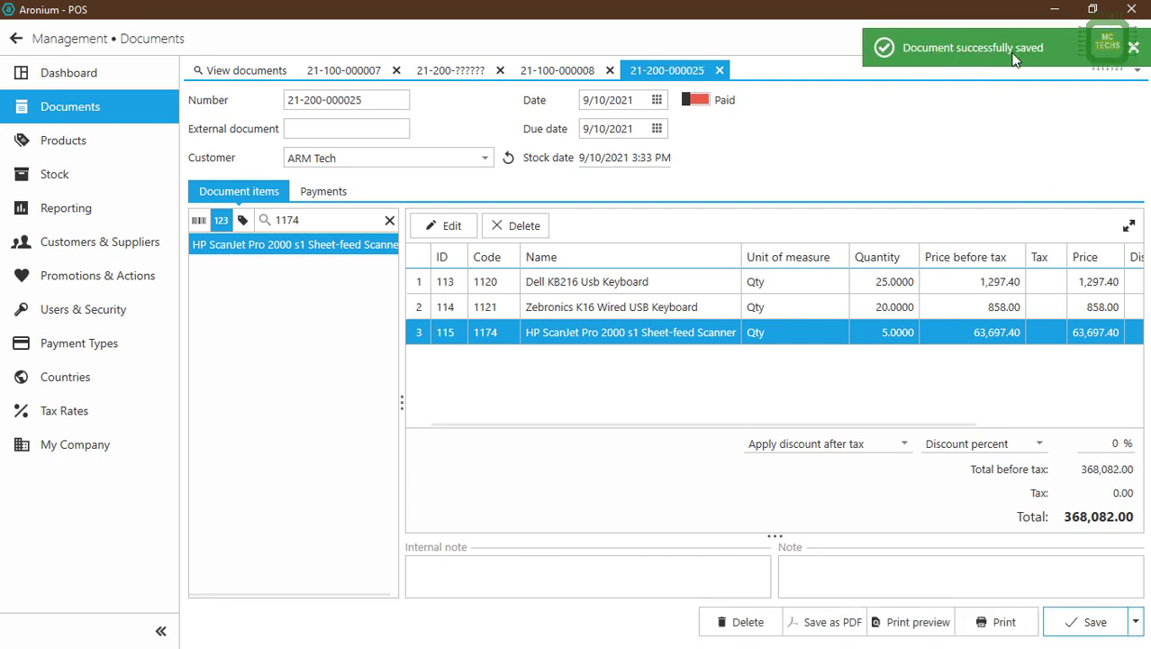
{"action": "left_click", "coordinate": [701, 102]}
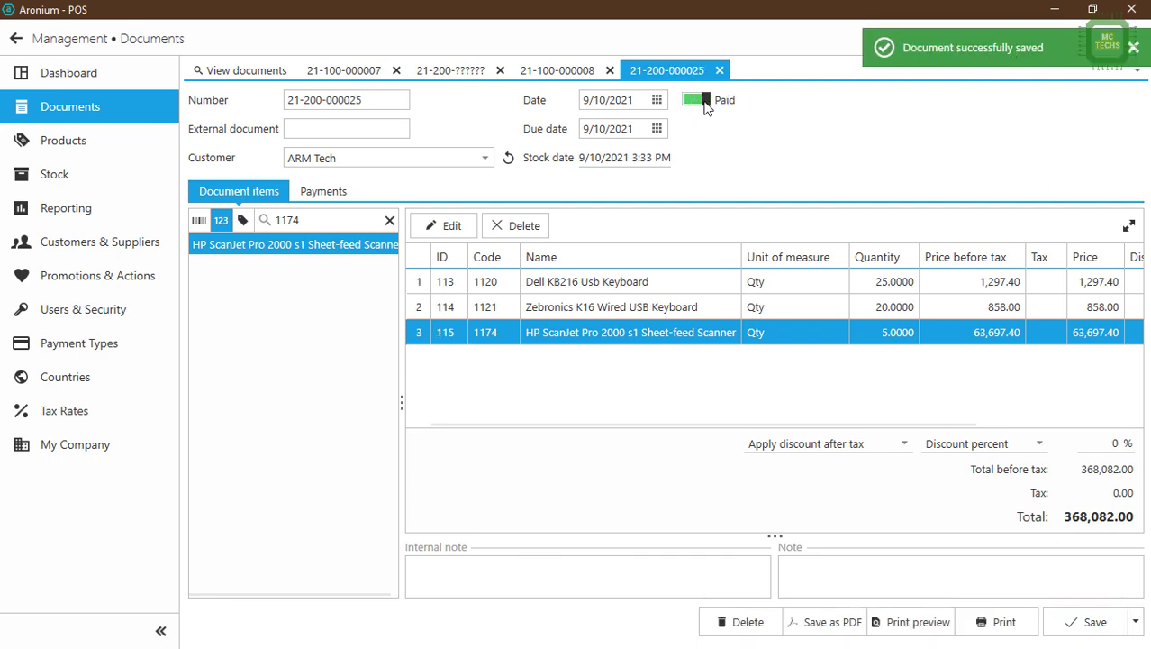
{"action": "left_click", "coordinate": [1081, 621]}
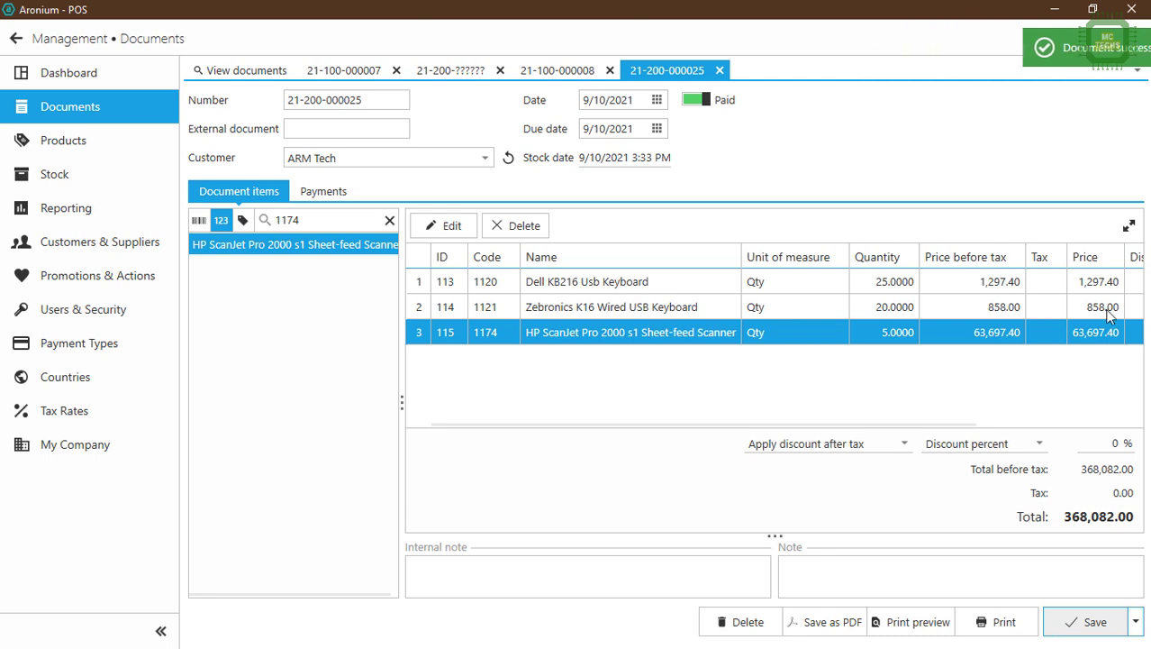
{"action": "left_click", "coordinate": [1090, 621]}
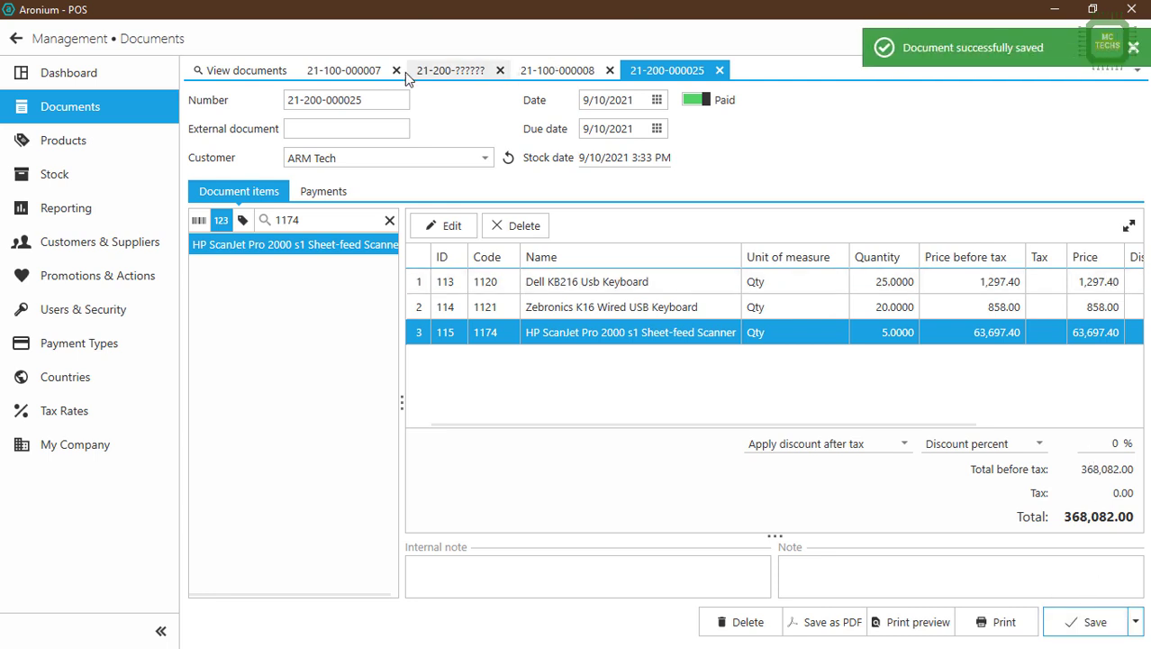
{"action": "left_click", "coordinate": [242, 71]}
{"action": "left_click", "coordinate": [989, 180]}
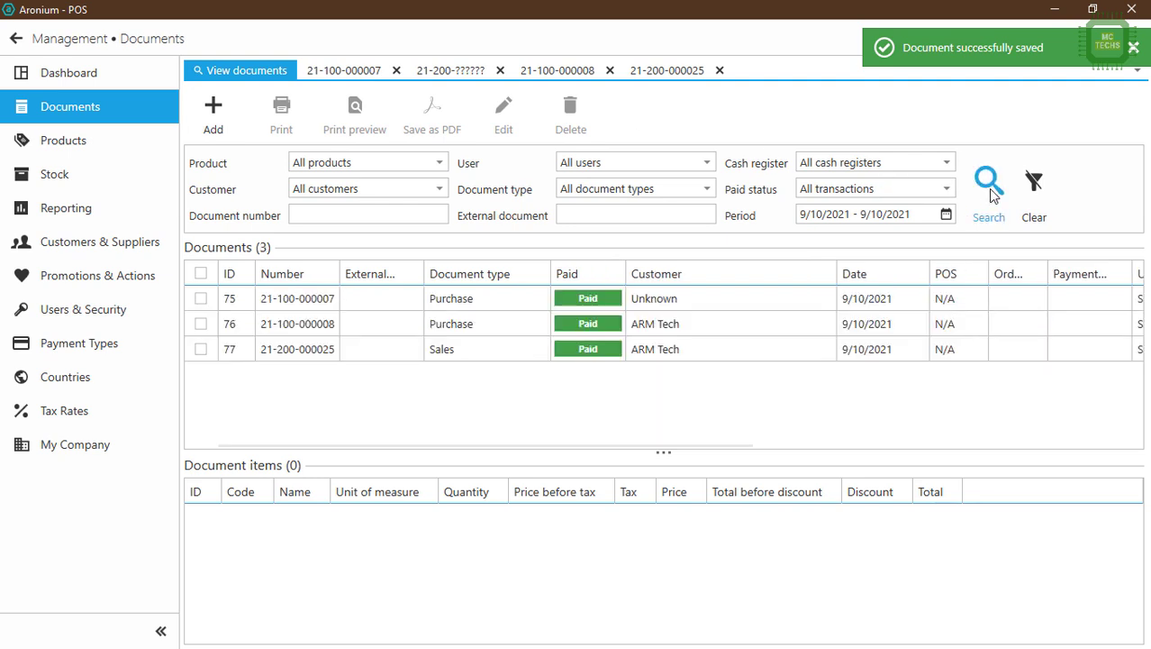
{"action": "left_click", "coordinate": [440, 301]}
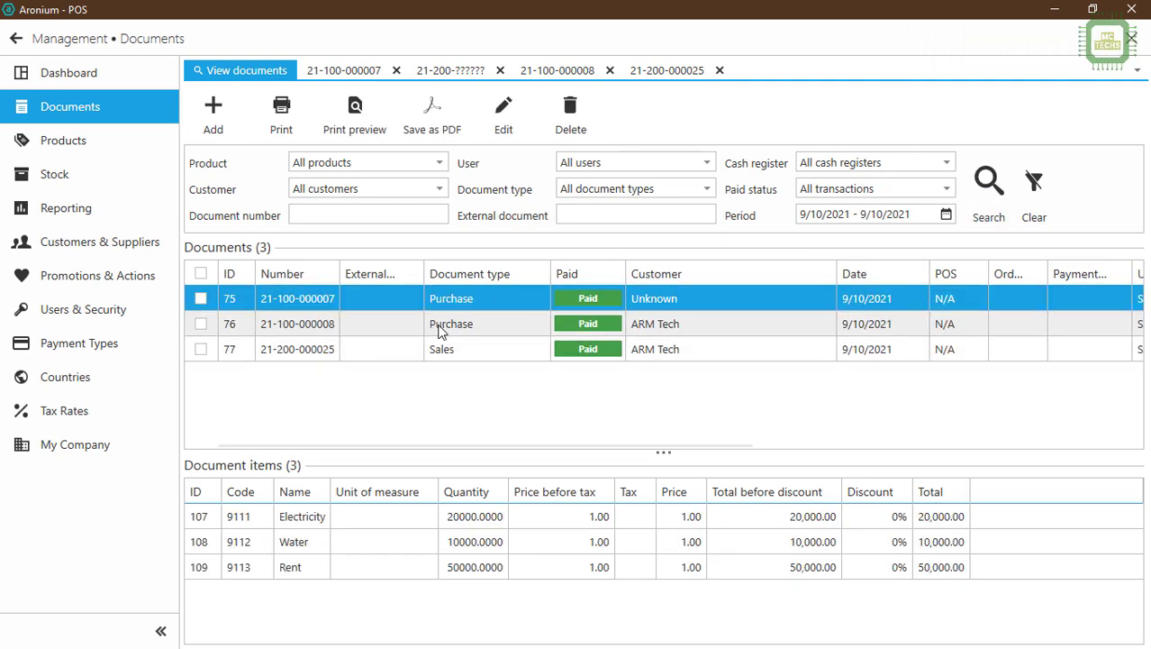
{"action": "left_click", "coordinate": [439, 327]}
{"action": "left_click", "coordinate": [438, 344]}
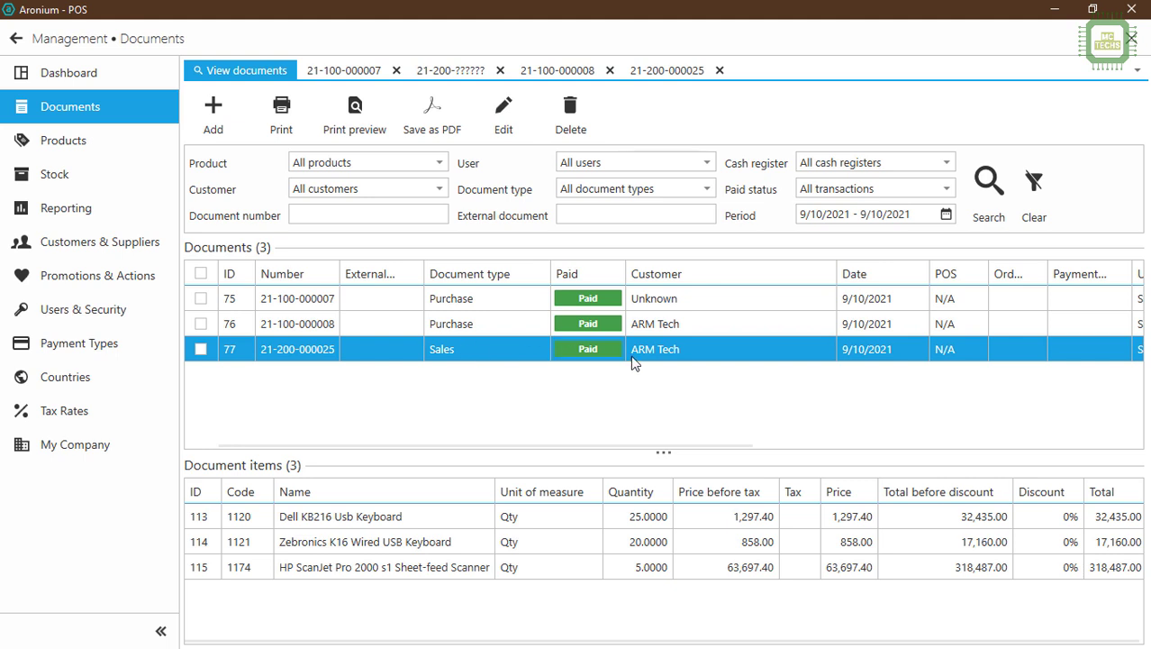
{"action": "key", "text": "Up"}
{"action": "key", "text": "Up"}
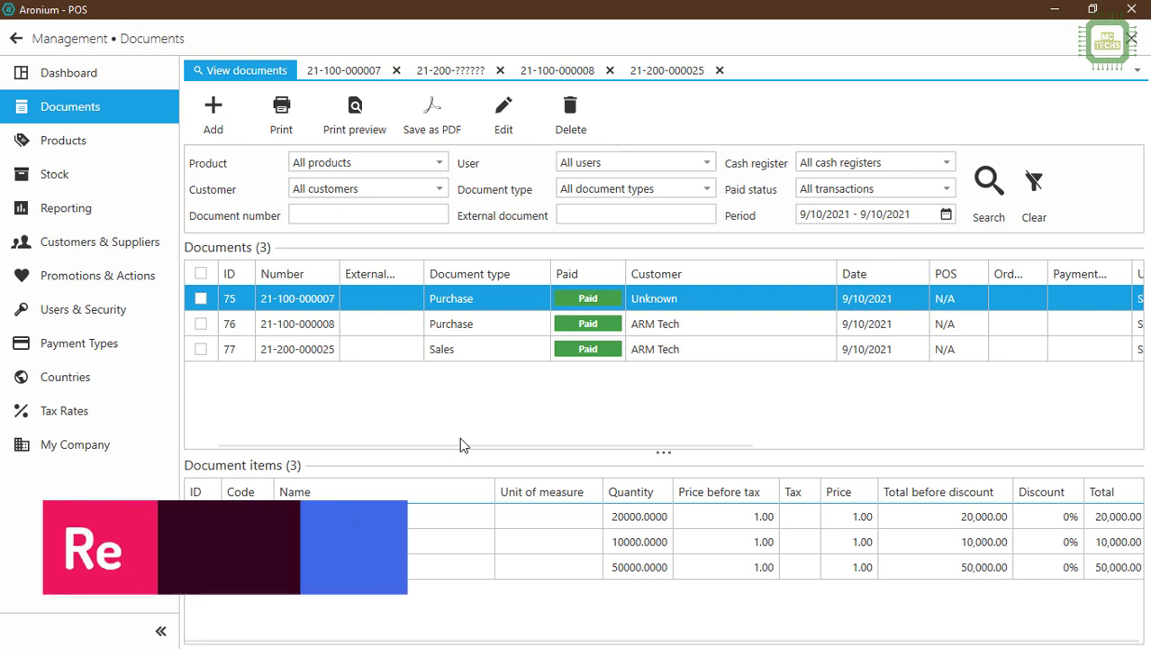
Create a new 200 - Sales document for ARM Tech from the Sales category.
{"action": "left_click", "coordinate": [213, 113]}
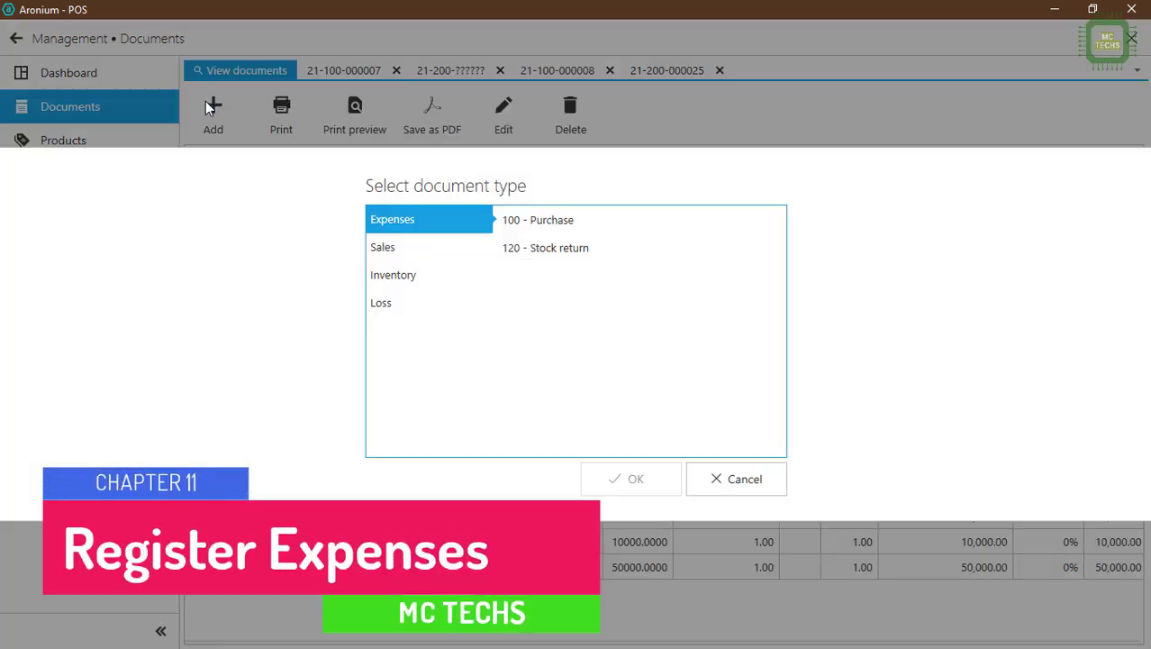
{"action": "left_click", "coordinate": [419, 248]}
{"action": "left_click", "coordinate": [539, 221]}
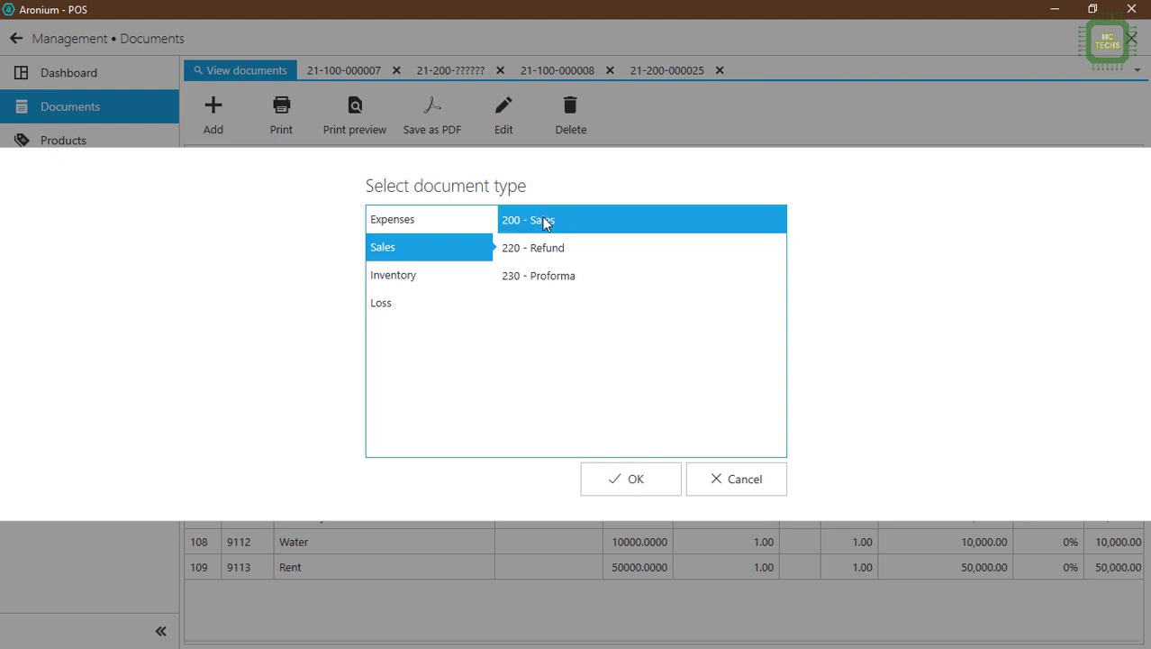
{"action": "left_click", "coordinate": [646, 487]}
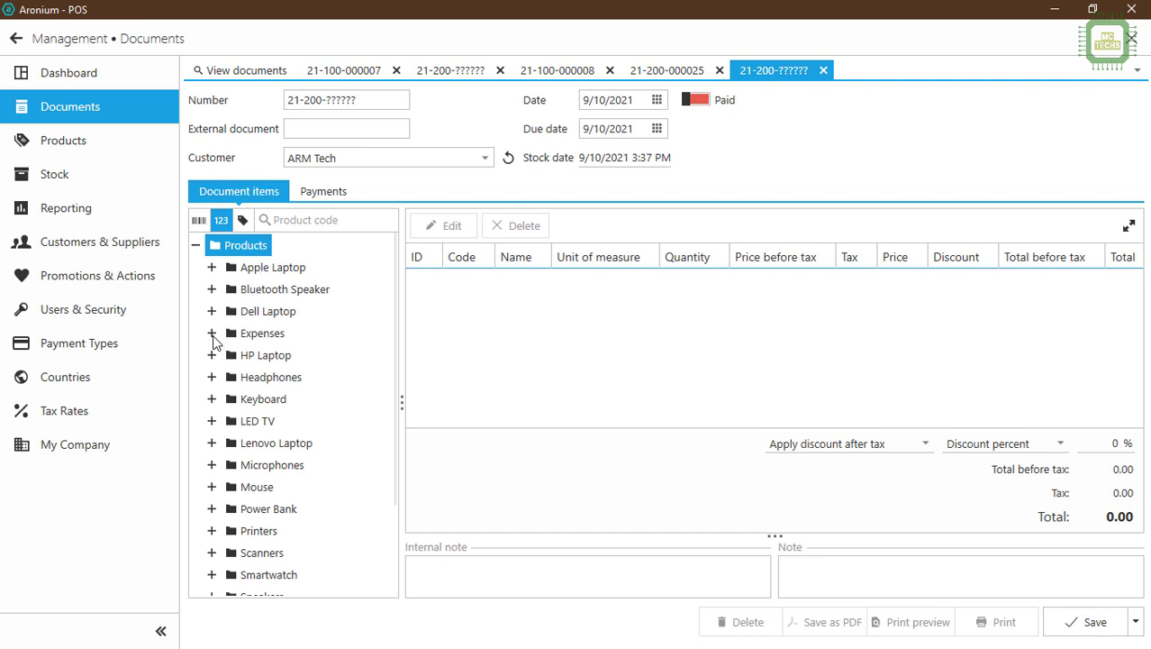
From the Expenses group, add Electricity with quantity 5000 at price 0.00.
{"action": "left_click", "coordinate": [212, 333]}
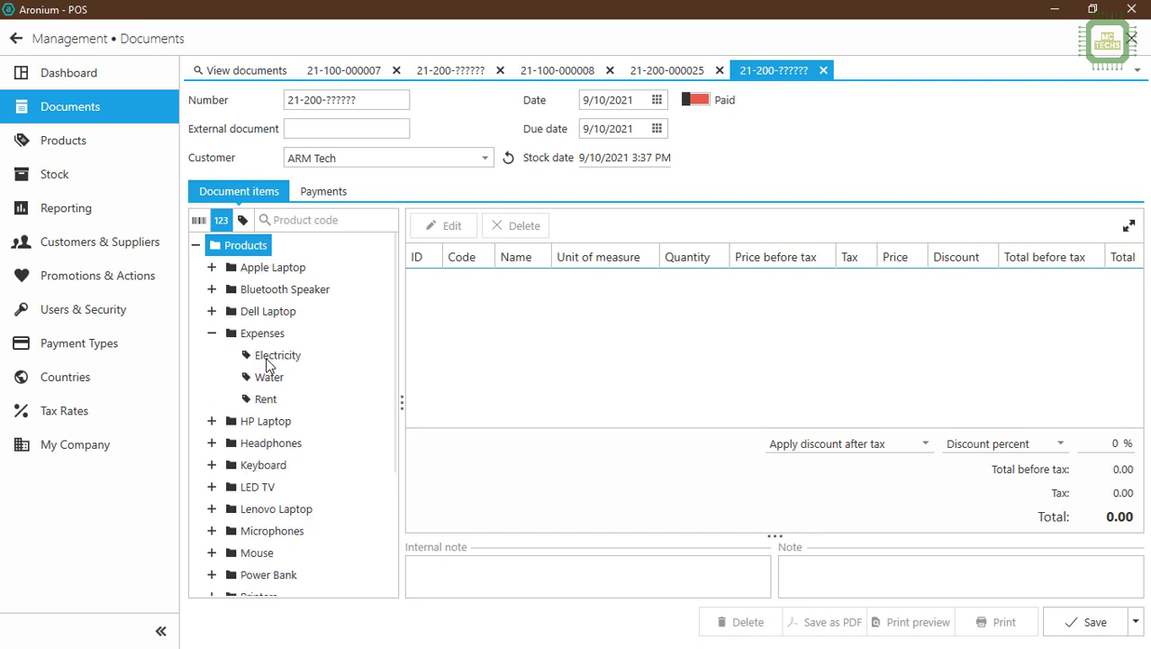
{"action": "left_click", "coordinate": [268, 361]}
{"action": "left_click", "coordinate": [269, 379]}
{"action": "left_click", "coordinate": [264, 404]}
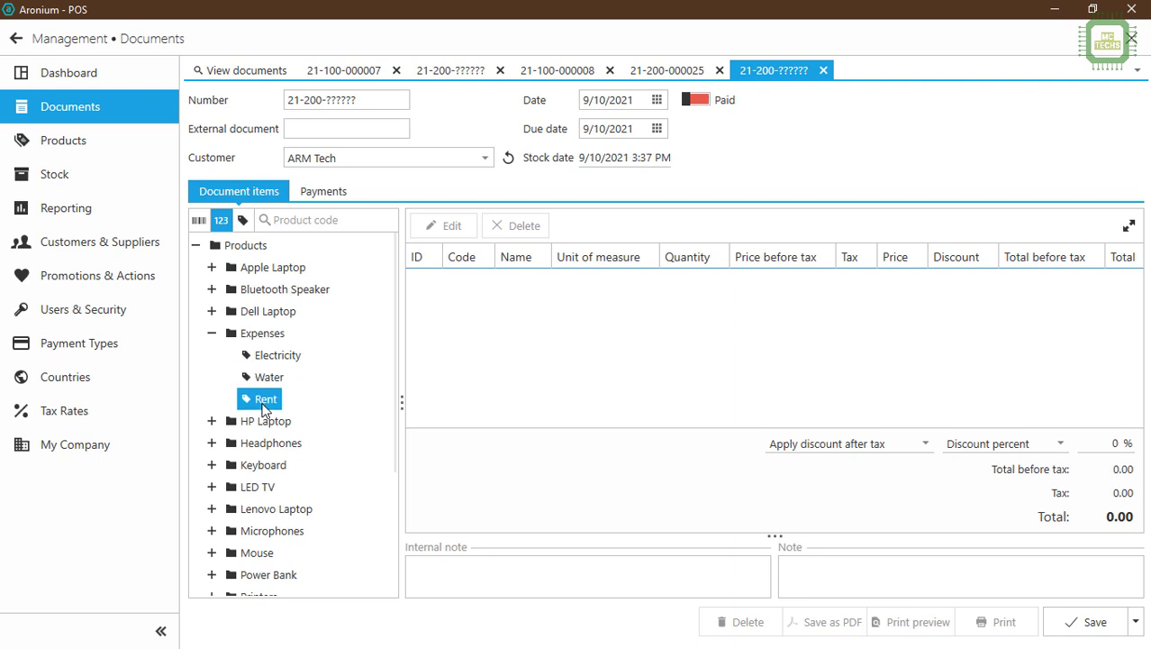
{"action": "left_click", "coordinate": [271, 359]}
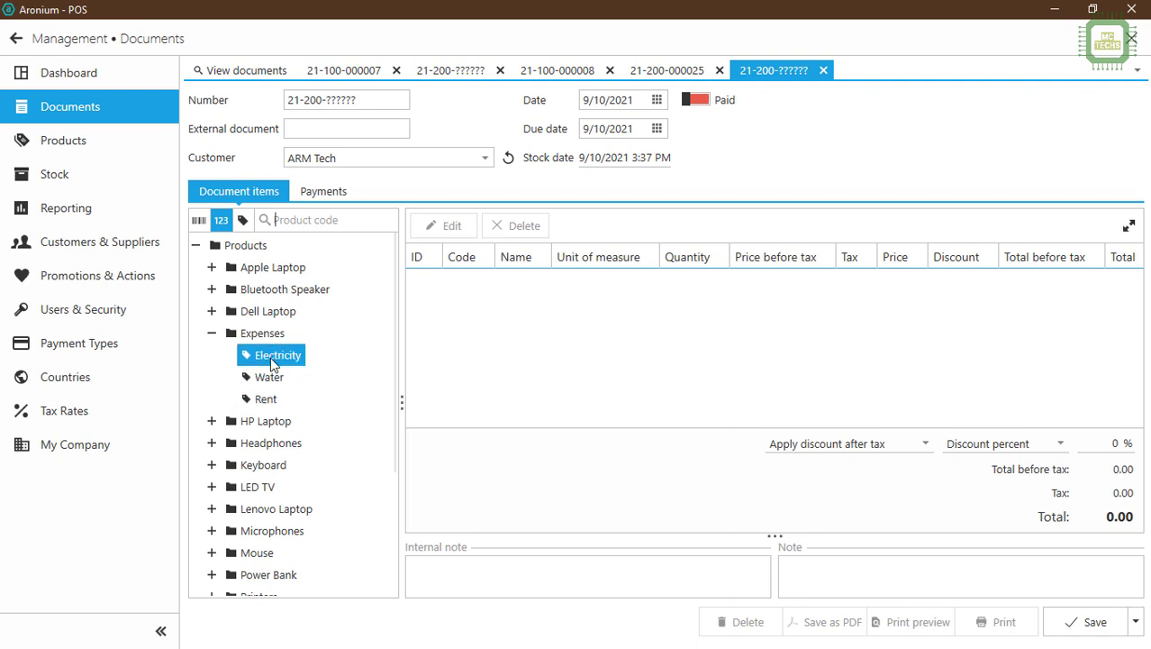
{"action": "double_click", "coordinate": [271, 360]}
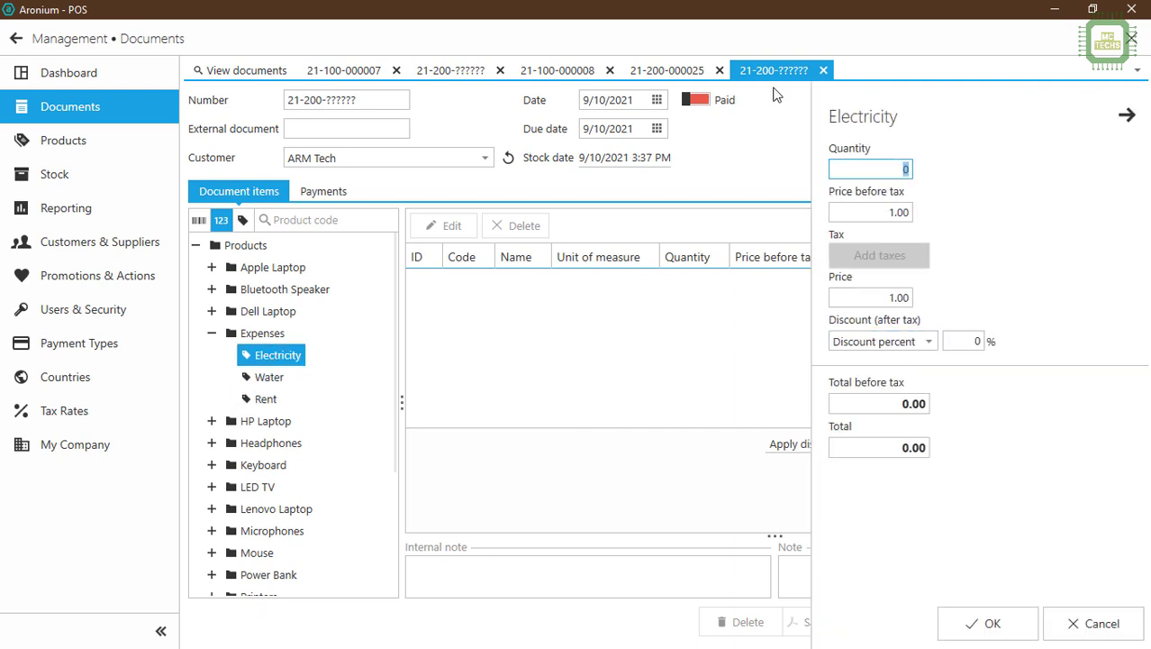
{"action": "type", "text": "5000"}
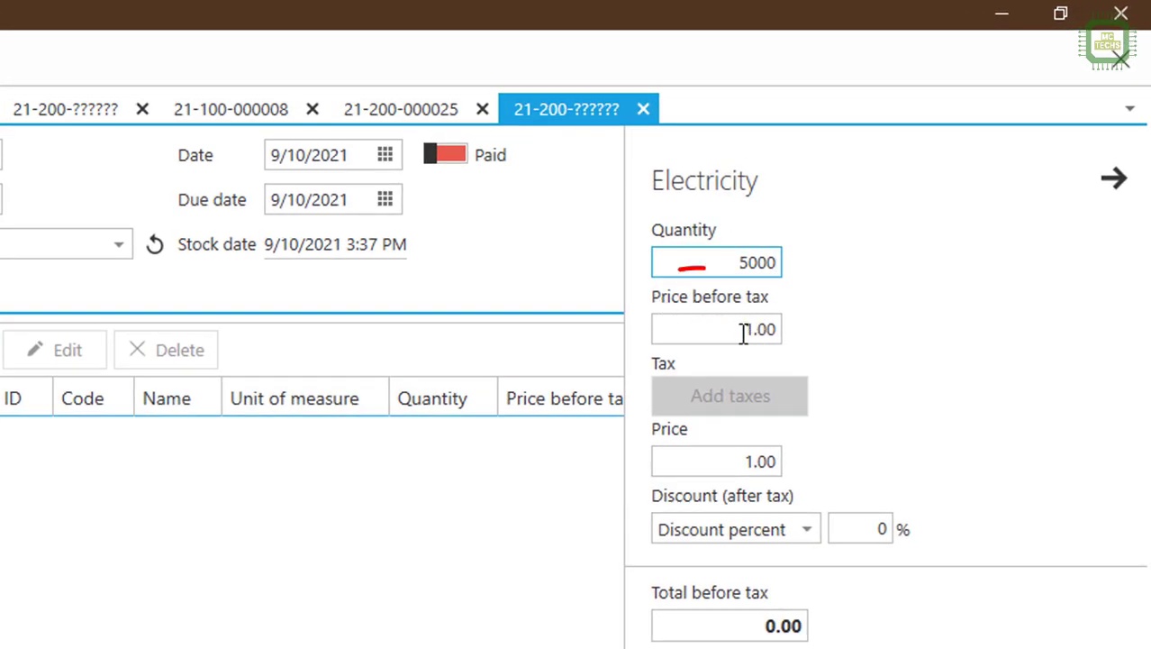
{"action": "left_click", "coordinate": [742, 328]}
{"action": "type", "text": "0"}
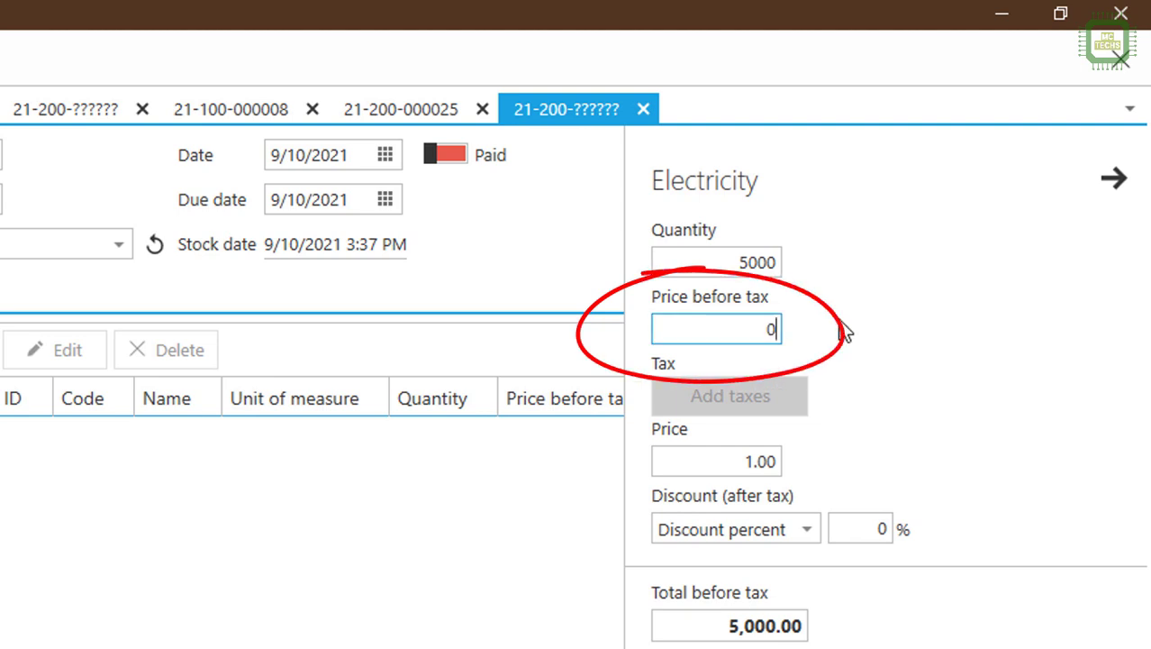
{"action": "left_click", "coordinate": [841, 348]}
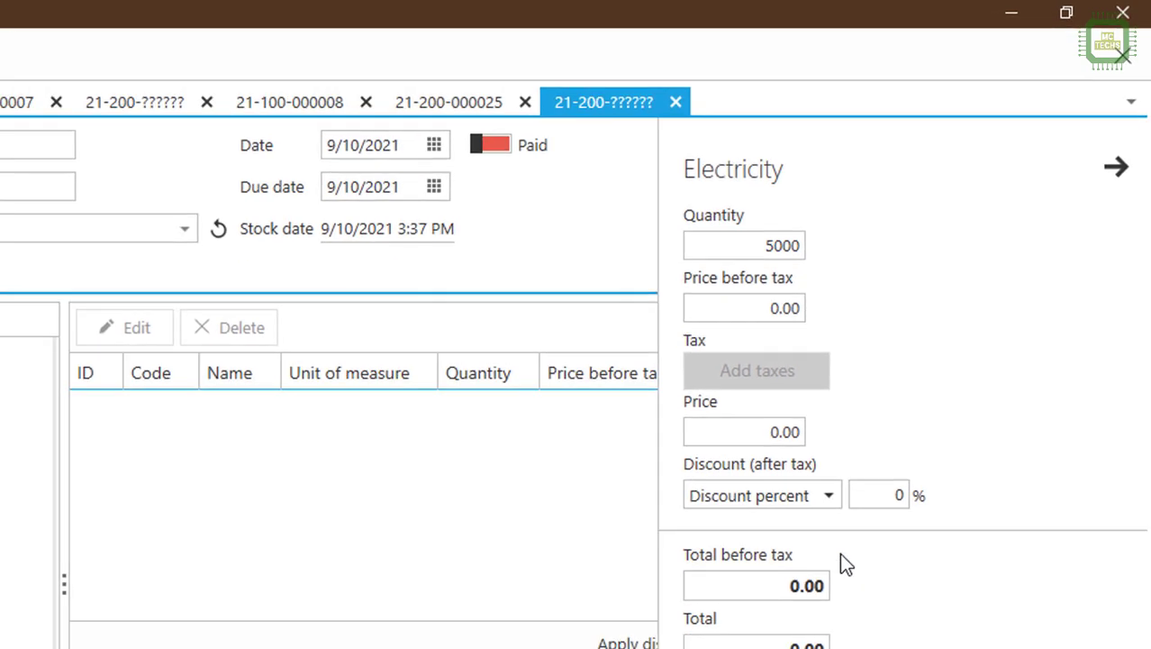
{"action": "left_click", "coordinate": [1000, 622]}
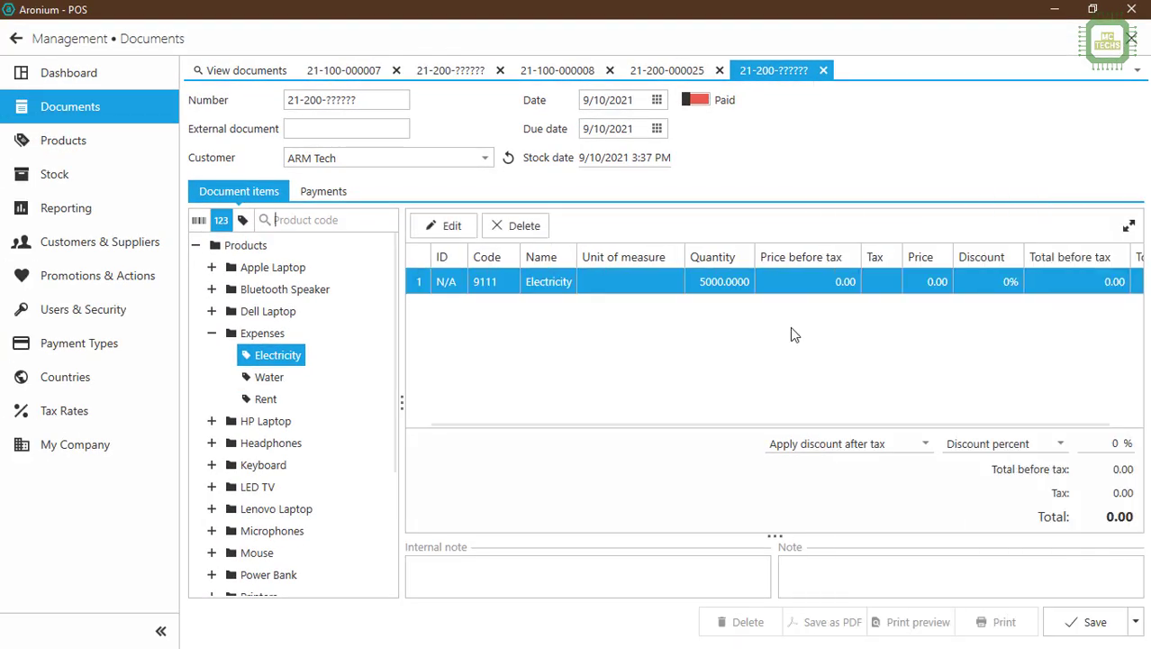
Add Water with quantity 1000 and Rent with quantity 6000, each priced 0.00.
{"action": "double_click", "coordinate": [270, 377]}
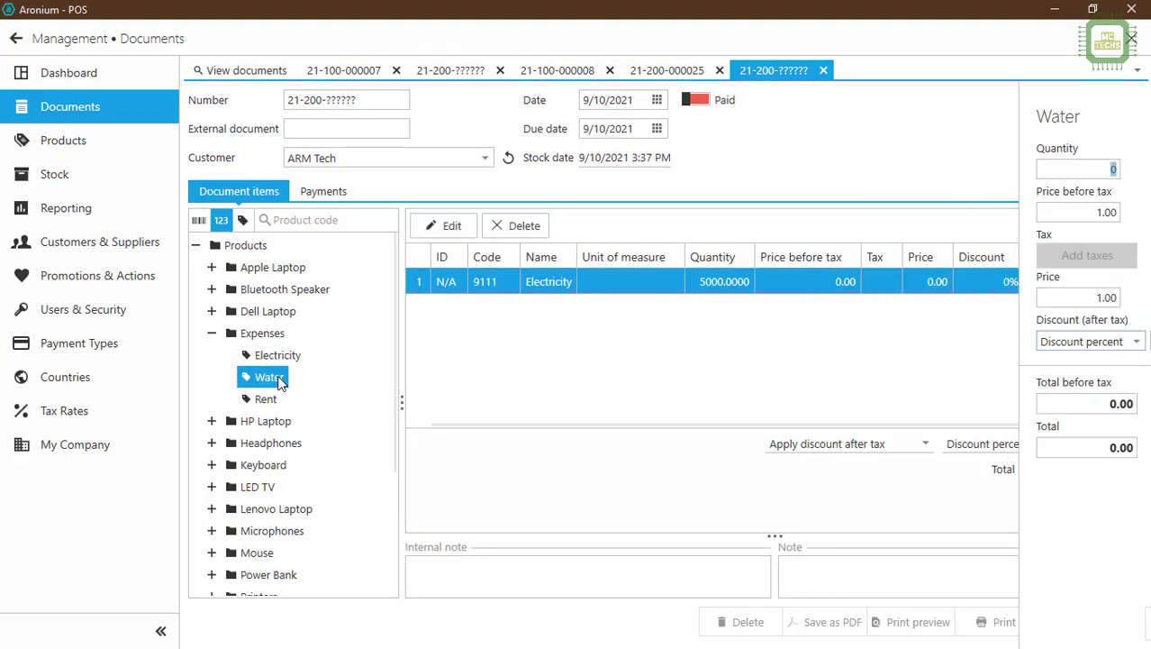
{"action": "type", "text": "1000"}
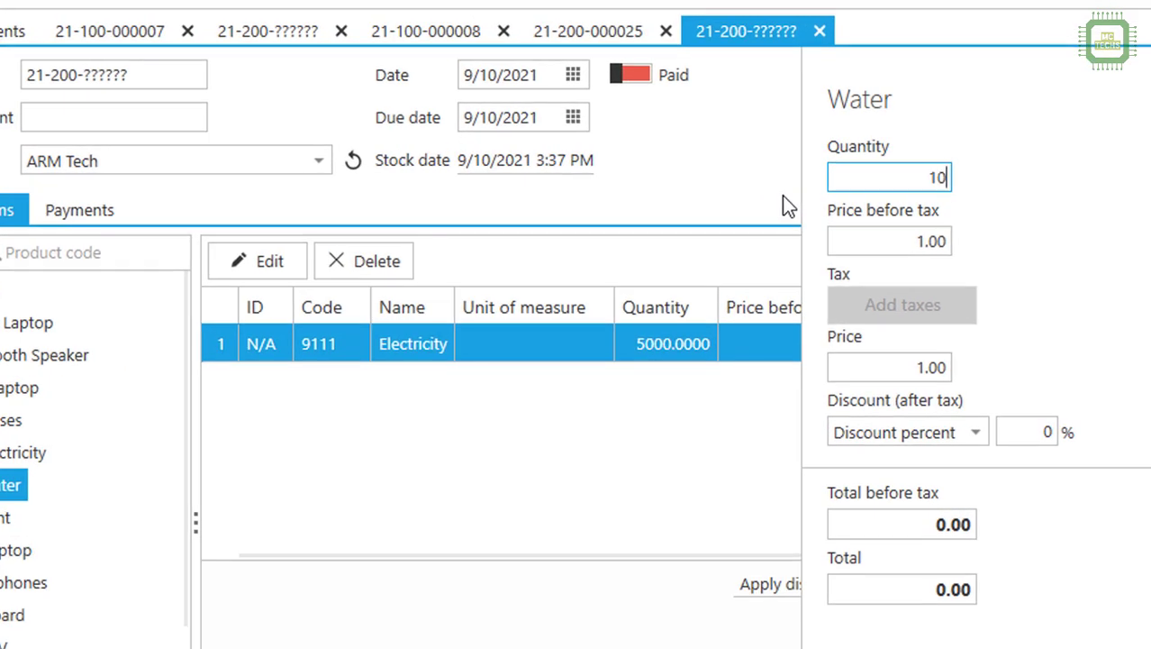
{"action": "left_click", "coordinate": [910, 240]}
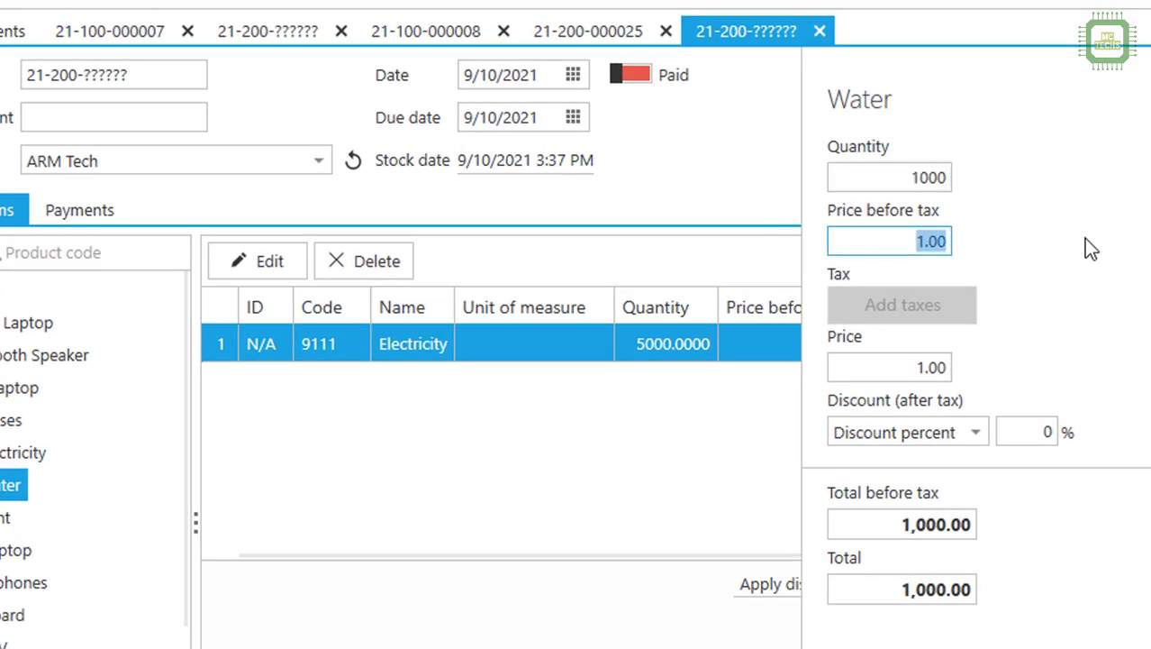
{"action": "type", "text": "0"}
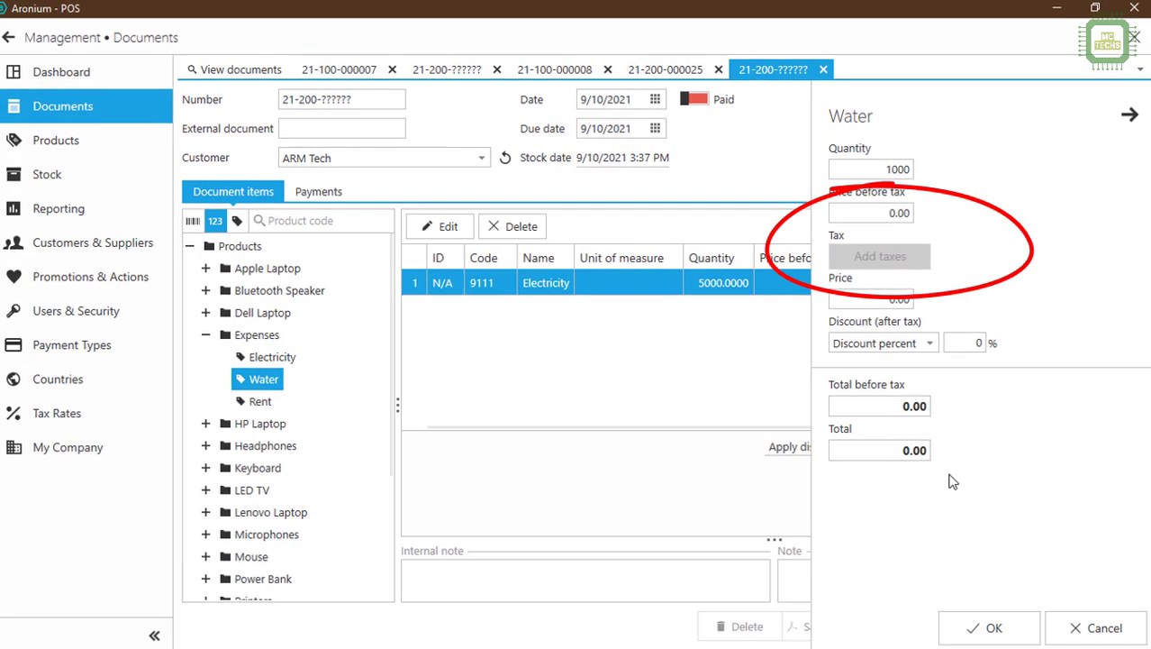
{"action": "left_click", "coordinate": [991, 622]}
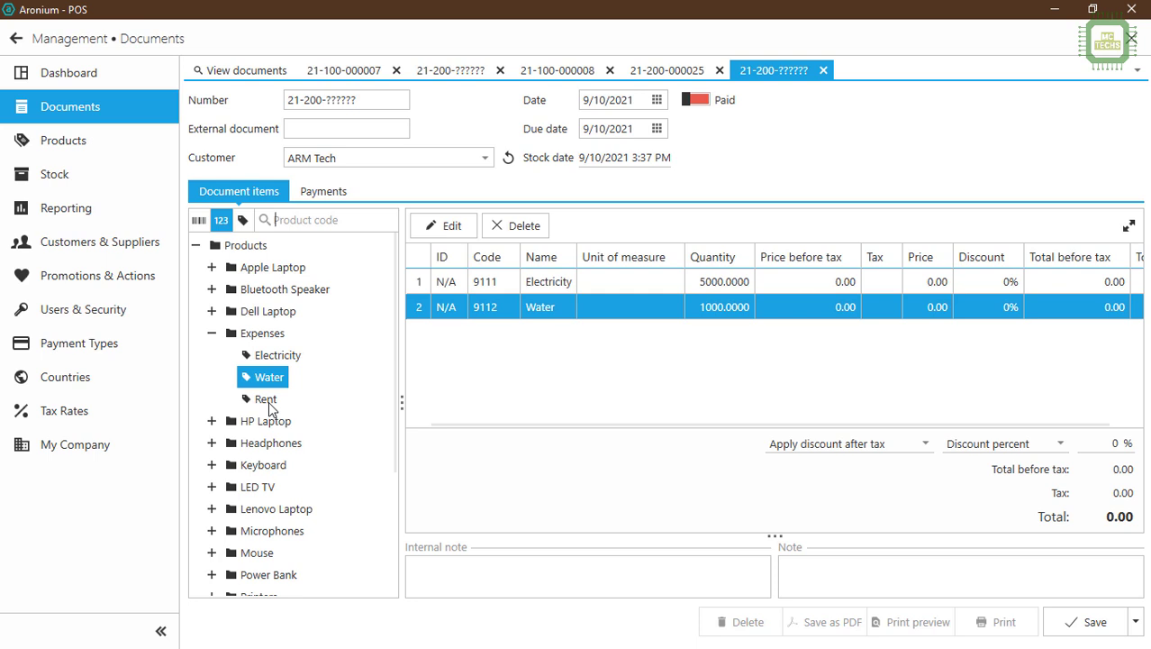
{"action": "left_click", "coordinate": [267, 401]}
{"action": "double_click", "coordinate": [269, 401]}
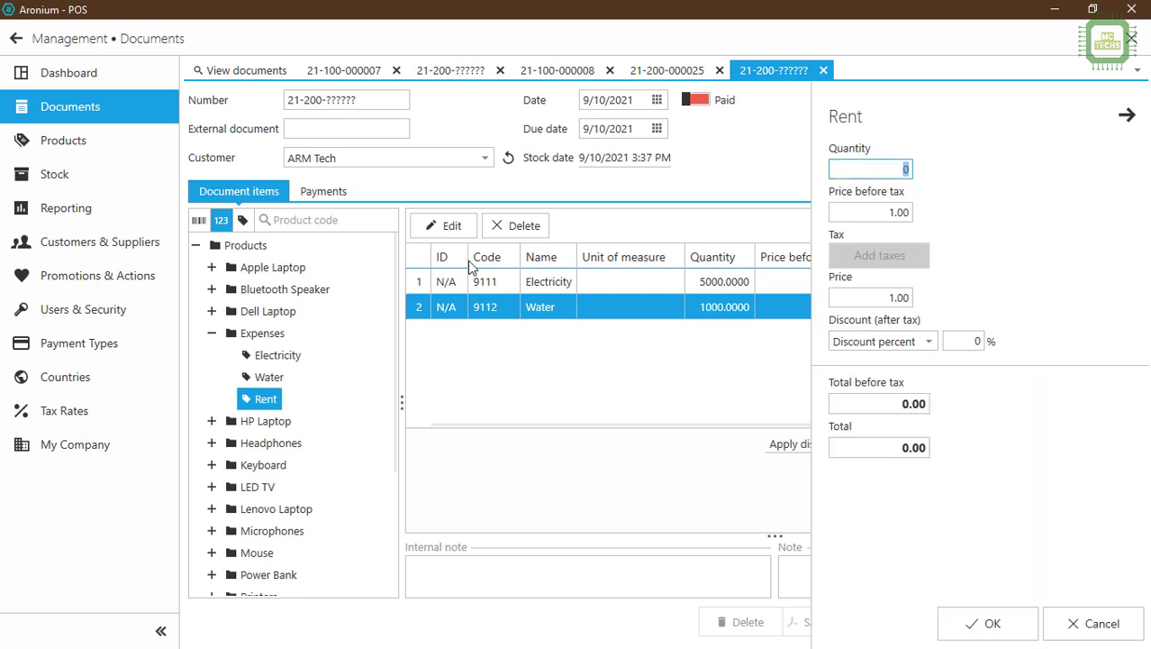
{"action": "type", "text": "6000"}
{"action": "left_click", "coordinate": [875, 213]}
{"action": "type", "text": "0"}
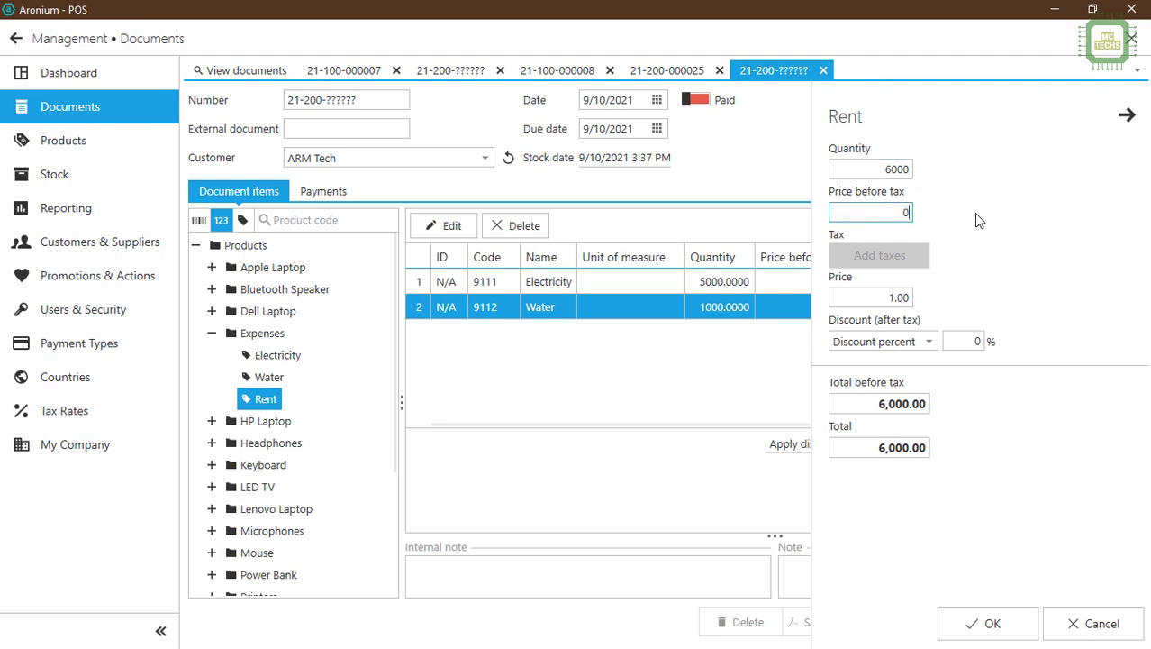
{"action": "left_click", "coordinate": [968, 627]}
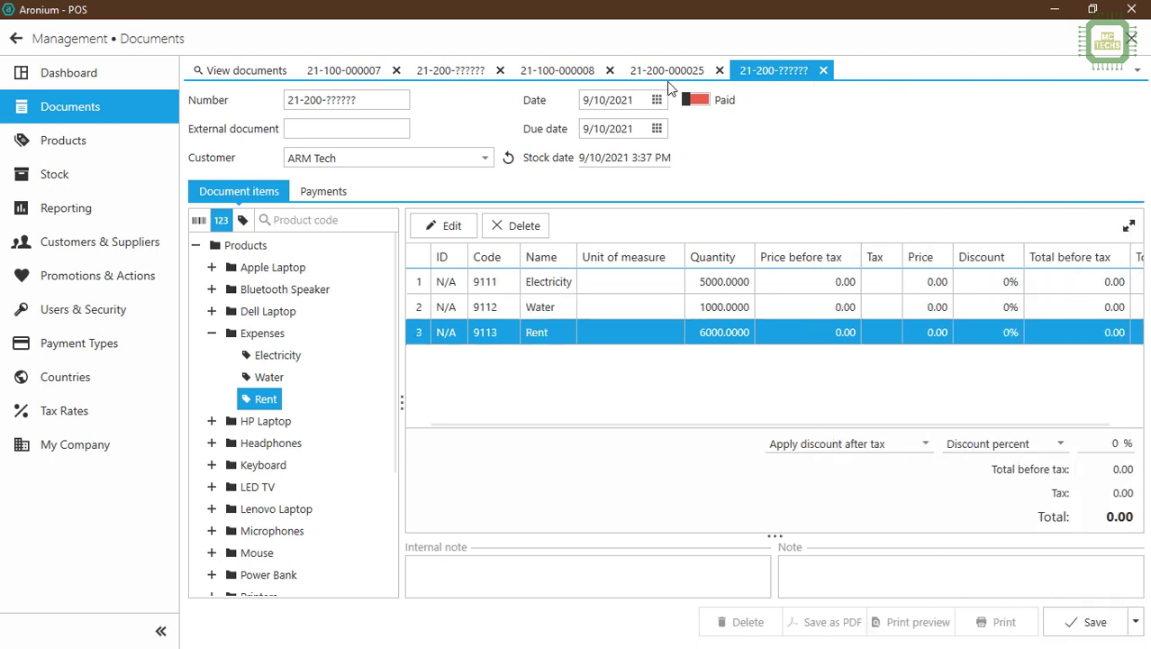
Turn on Paid and save the expenses document with Ctrl+S.
{"action": "left_click", "coordinate": [695, 100]}
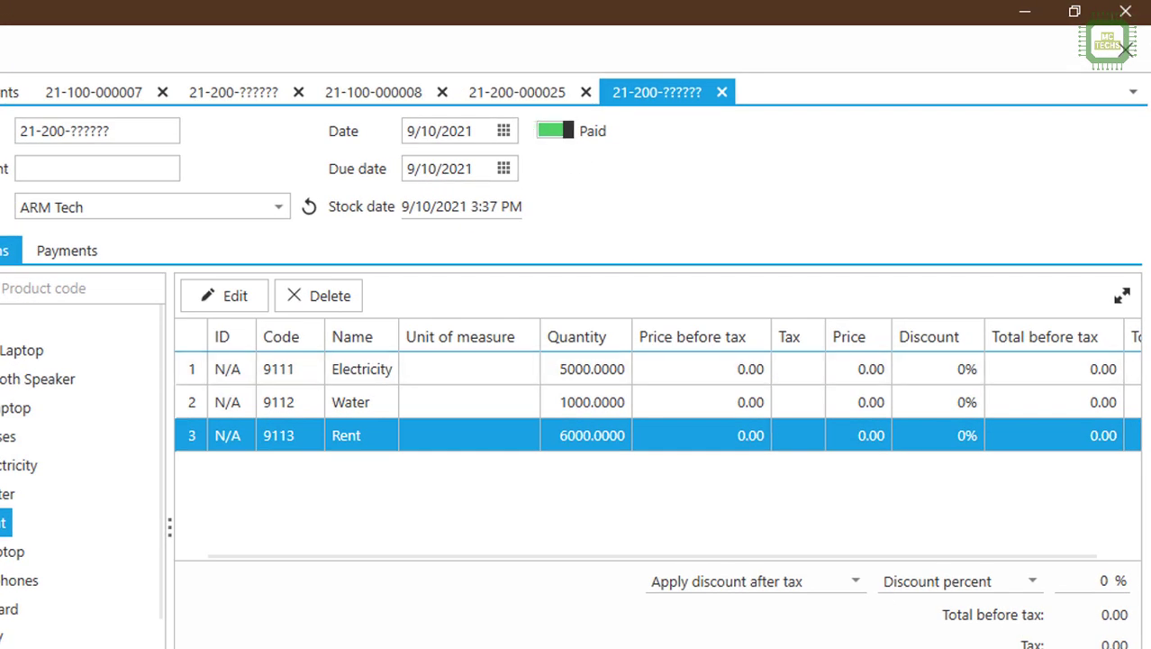
{"action": "key", "text": "ctrl+s"}
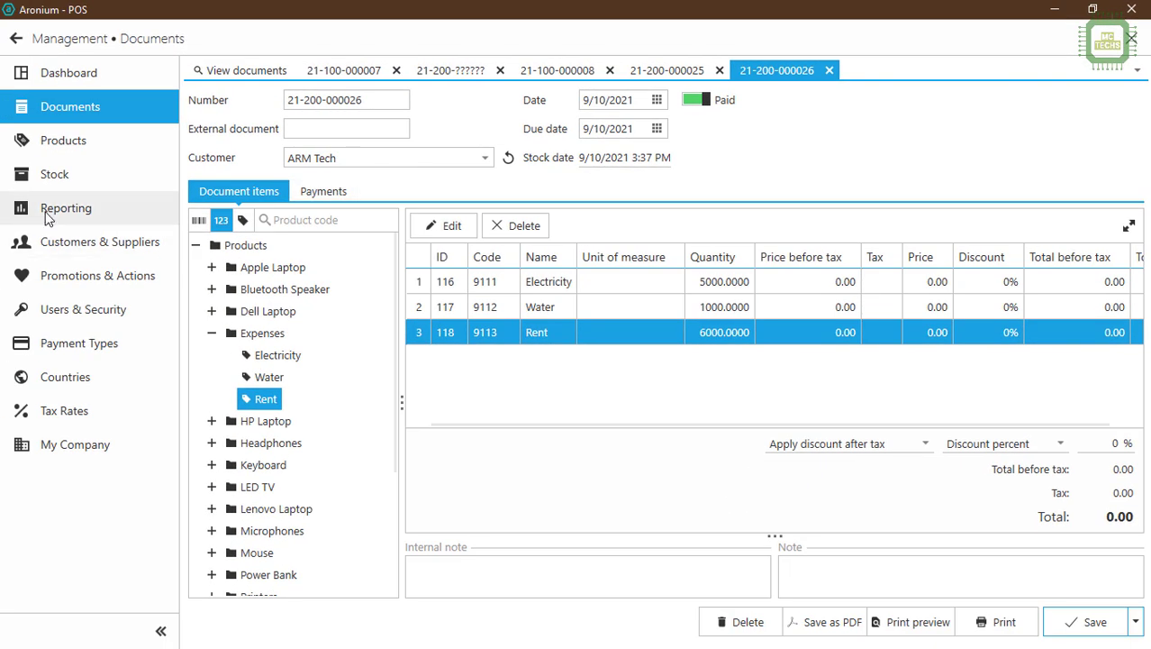
Open Reporting, choose Profit & margin, and set the period to Today (9/10/2021).
{"action": "left_click", "coordinate": [47, 217]}
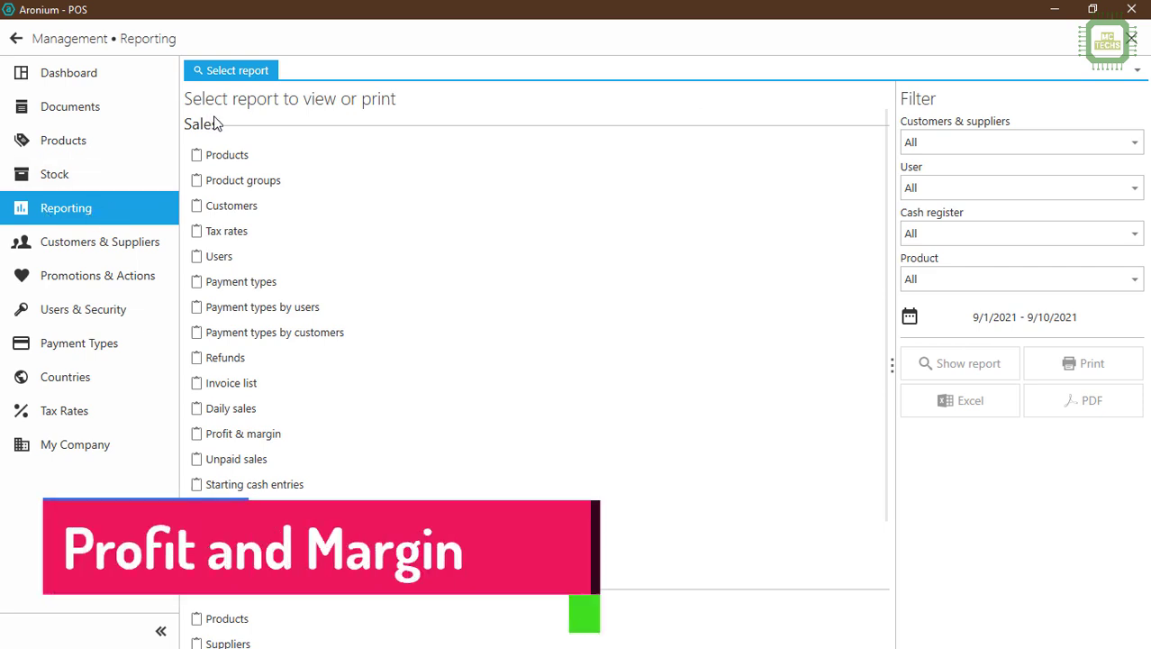
{"action": "scroll", "coordinate": [309, 406], "scroll_direction": "down", "scroll_amount": 3}
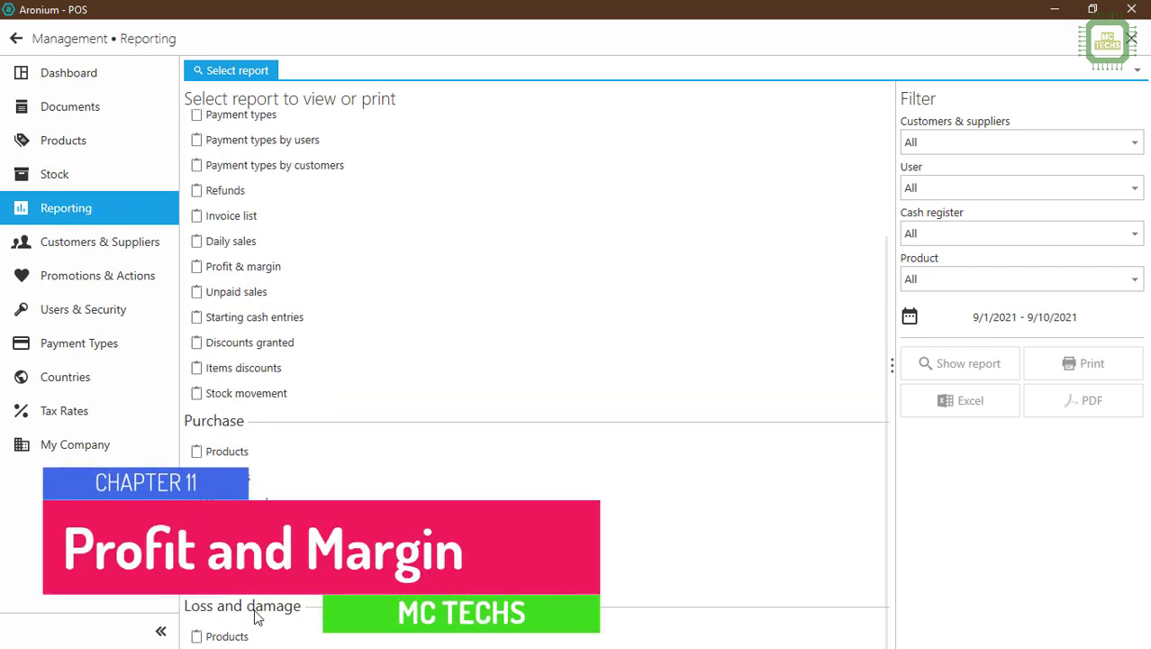
{"action": "scroll", "coordinate": [259, 576], "scroll_direction": "up", "scroll_amount": 3}
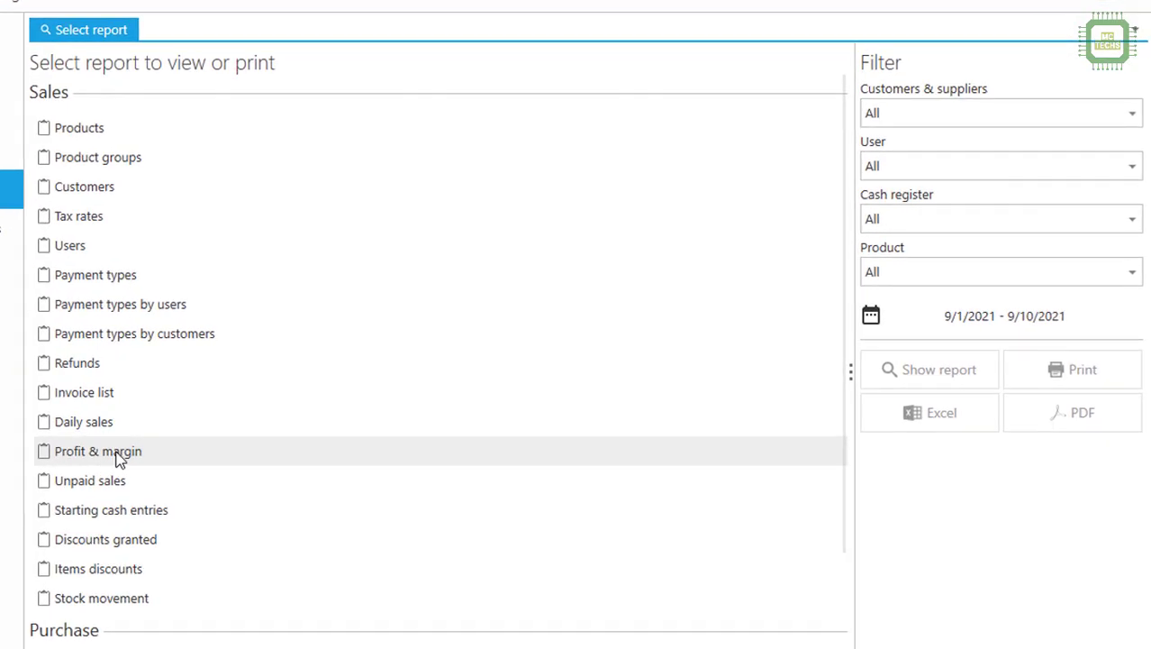
{"action": "left_click", "coordinate": [120, 459]}
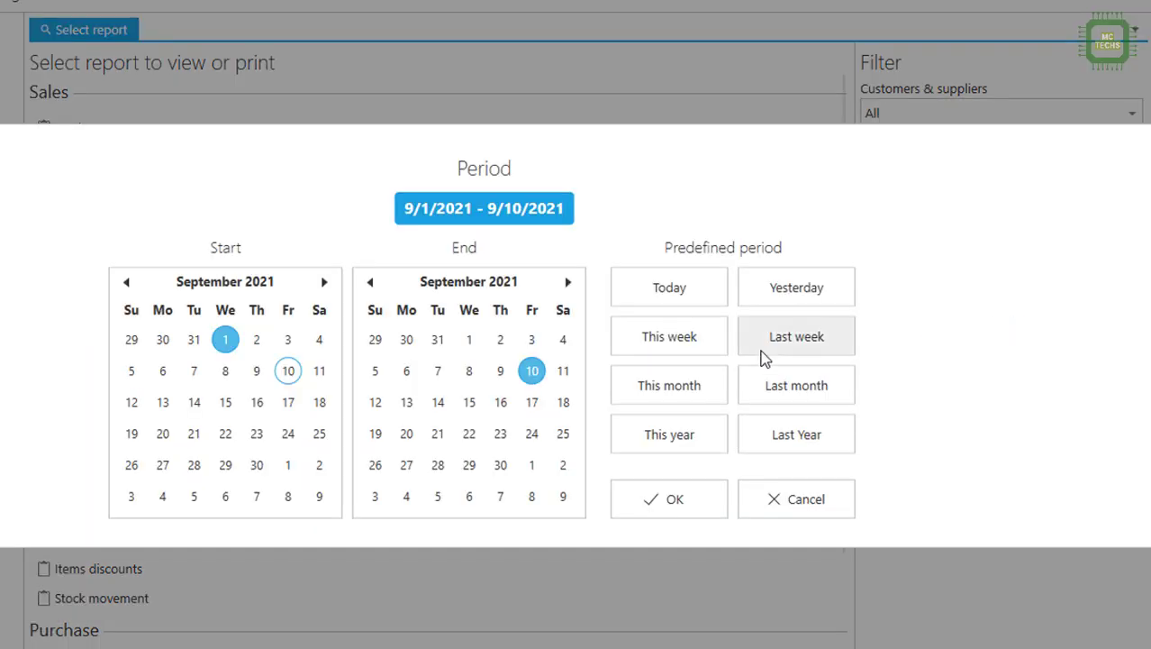
{"action": "left_click", "coordinate": [670, 290]}
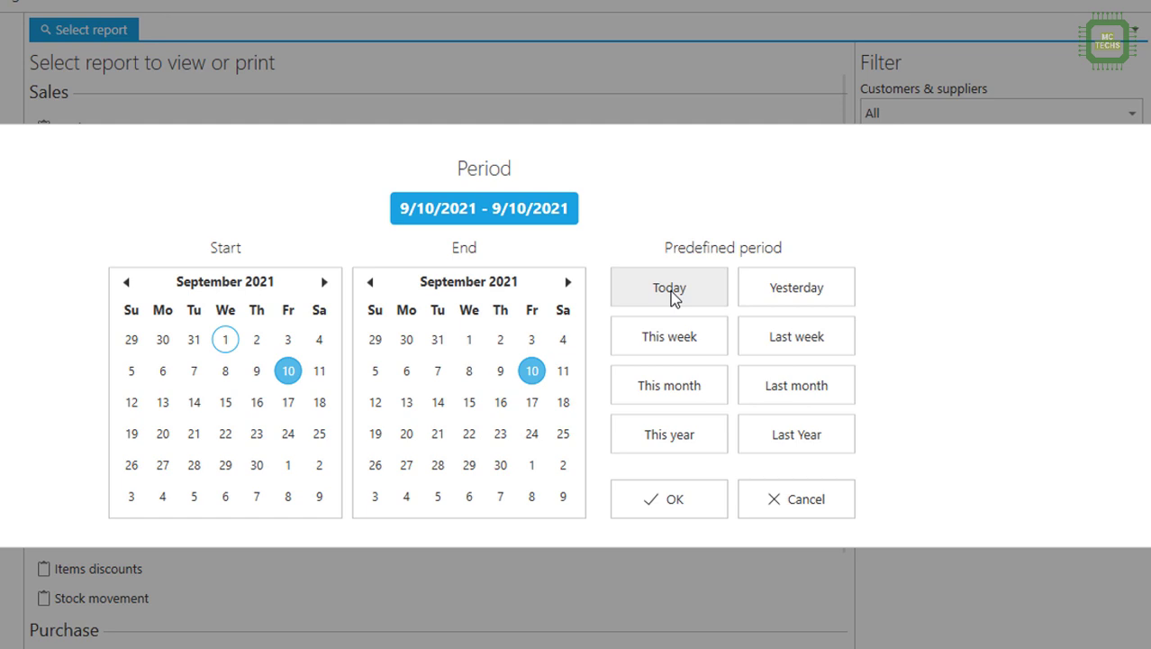
{"action": "left_click", "coordinate": [696, 506]}
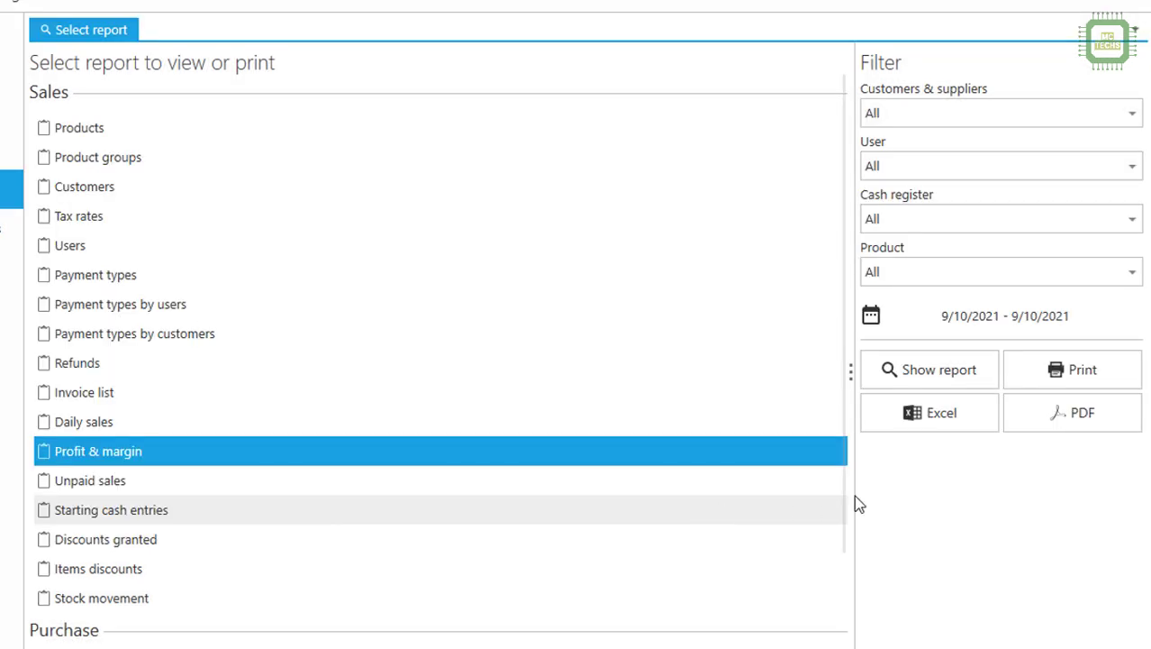
Generate the Profit & margin report and scroll to its top.
{"action": "left_click", "coordinate": [986, 379]}
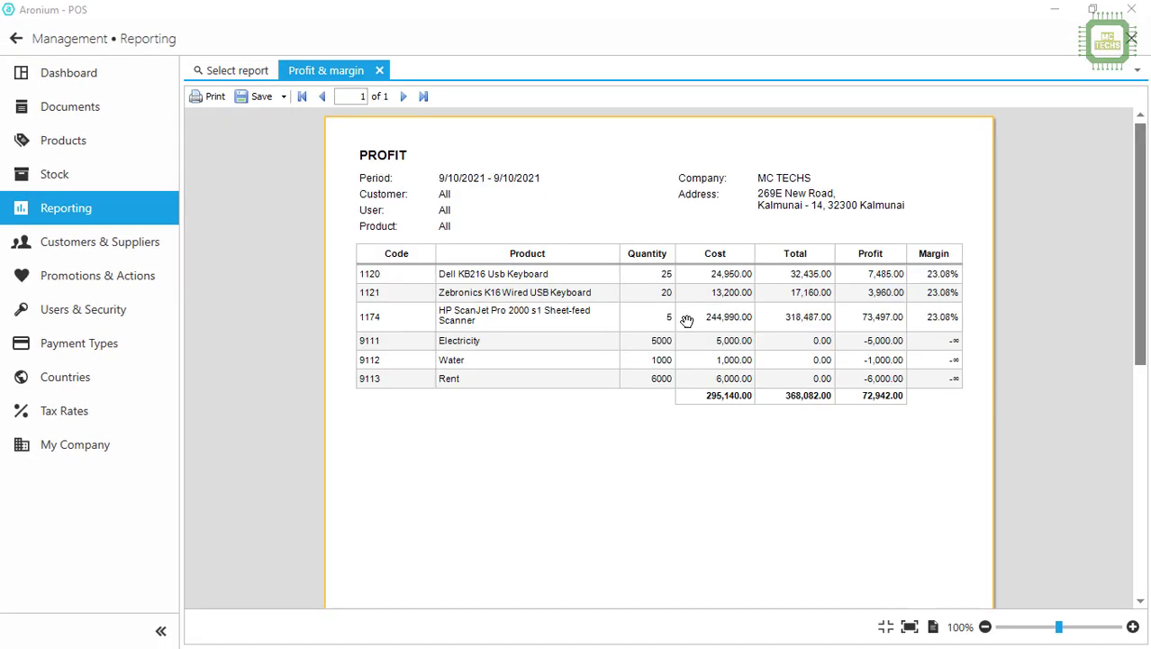
{"action": "scroll", "coordinate": [1000, 503], "scroll_direction": "up", "scroll_amount": 1}
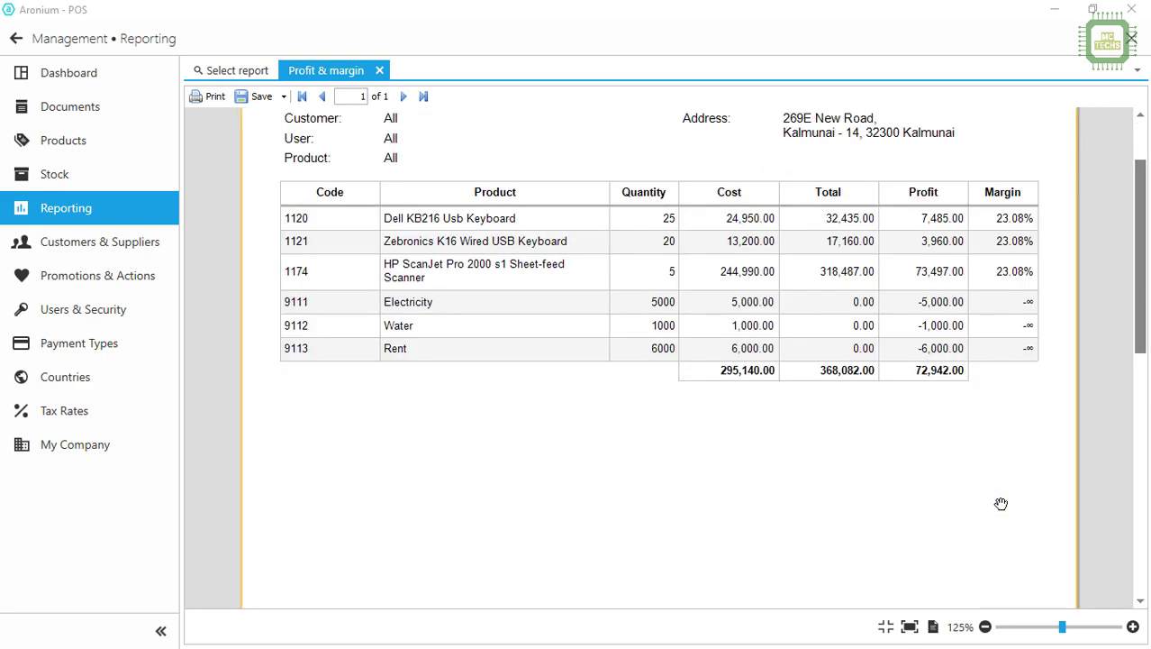
{"action": "scroll", "coordinate": [1001, 504], "scroll_direction": "up", "scroll_amount": 2}
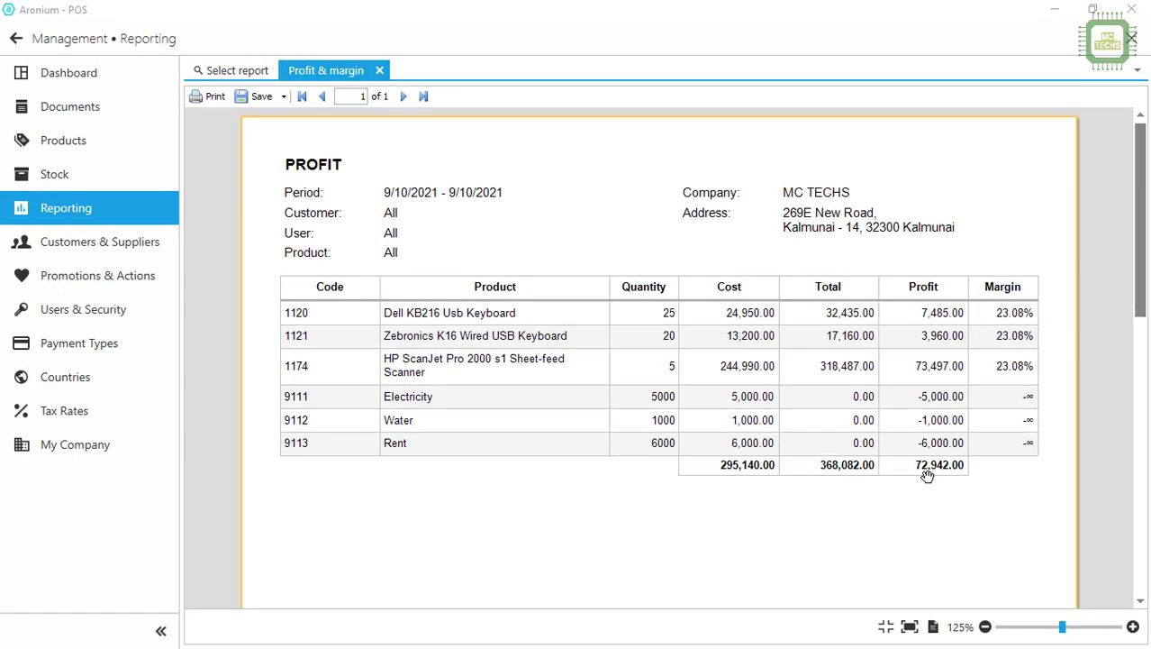
Close the Profit & margin tab, leave Management, and exit Aronium POS.
{"action": "left_click", "coordinate": [380, 71]}
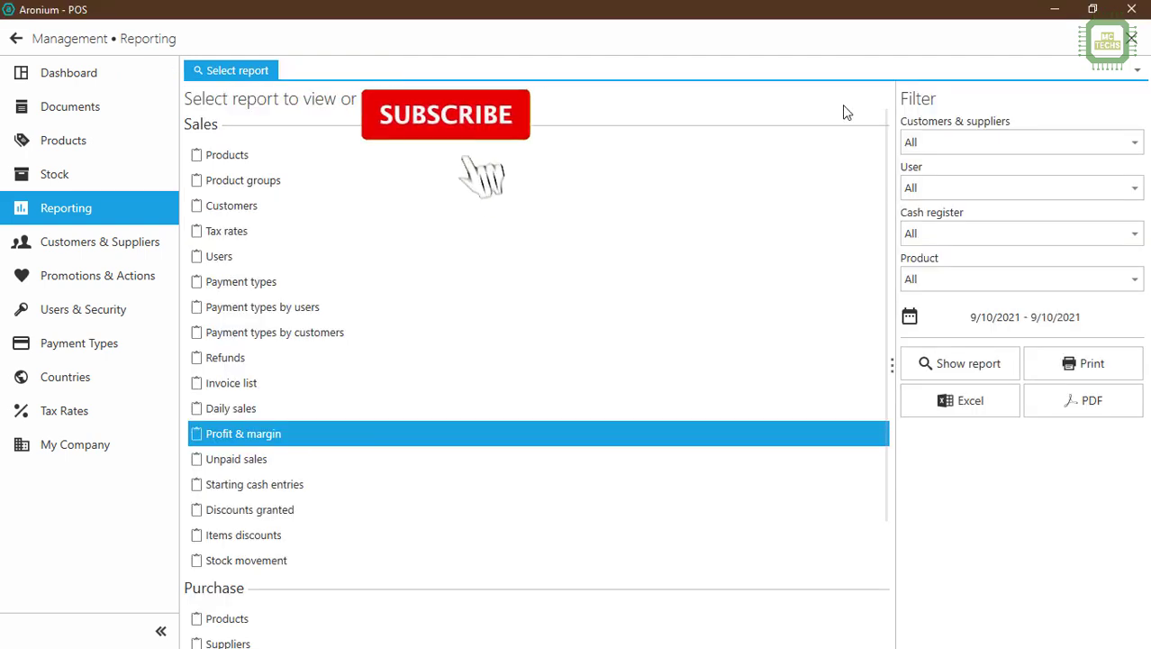
{"action": "left_click", "coordinate": [1132, 39]}
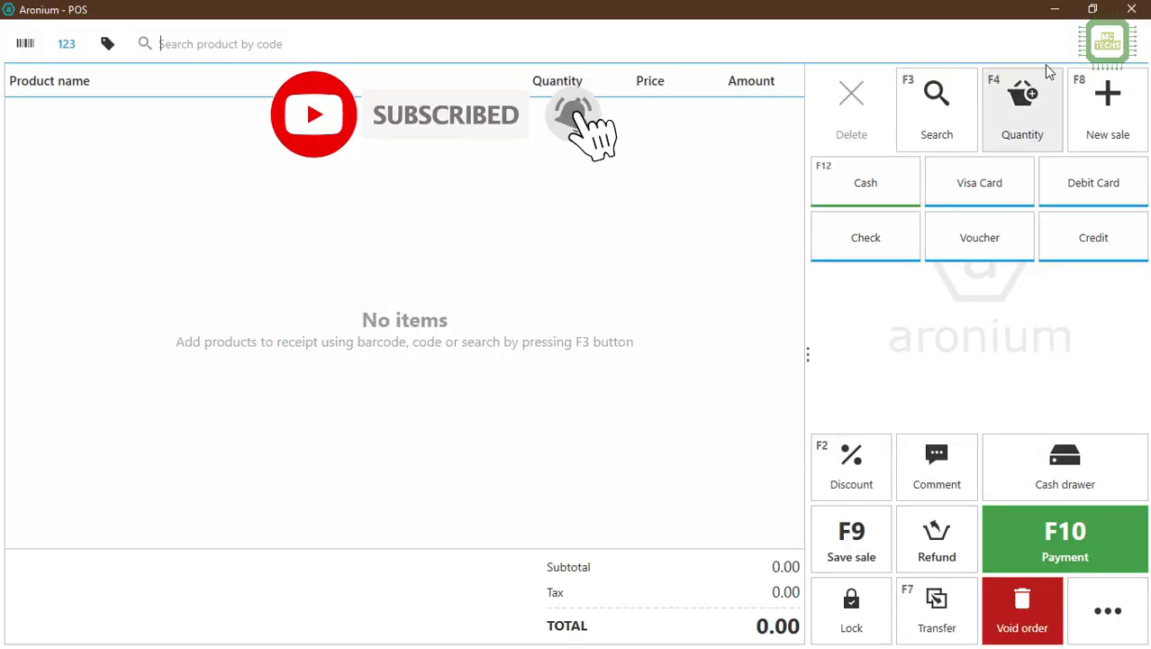
{"action": "left_click", "coordinate": [1133, 11]}
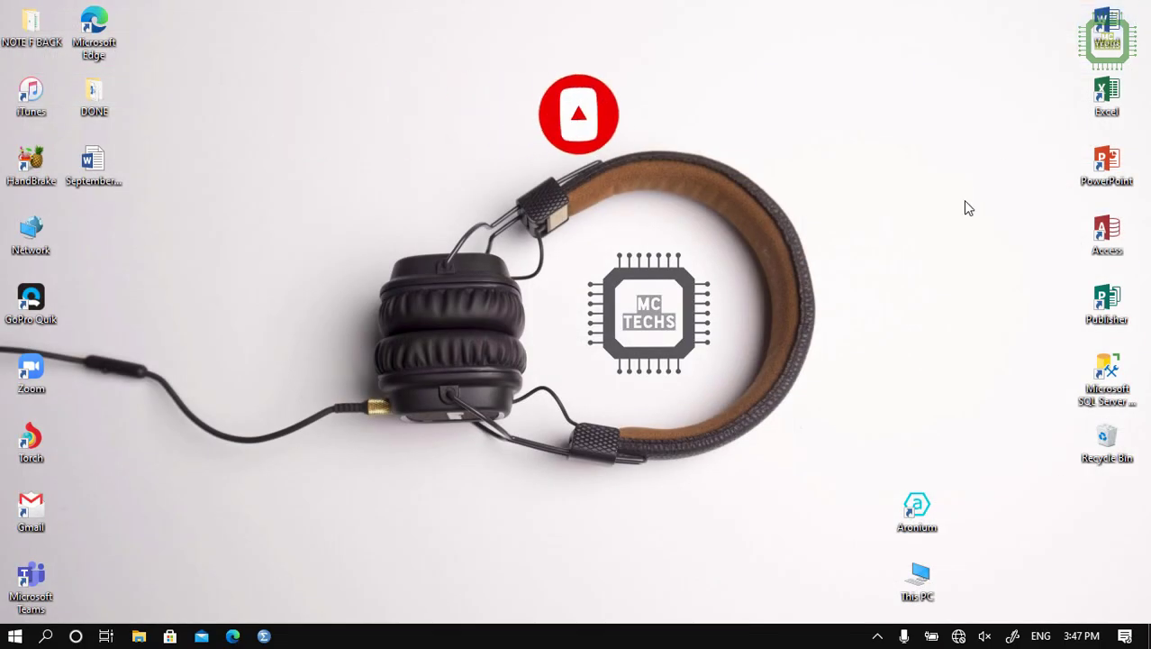